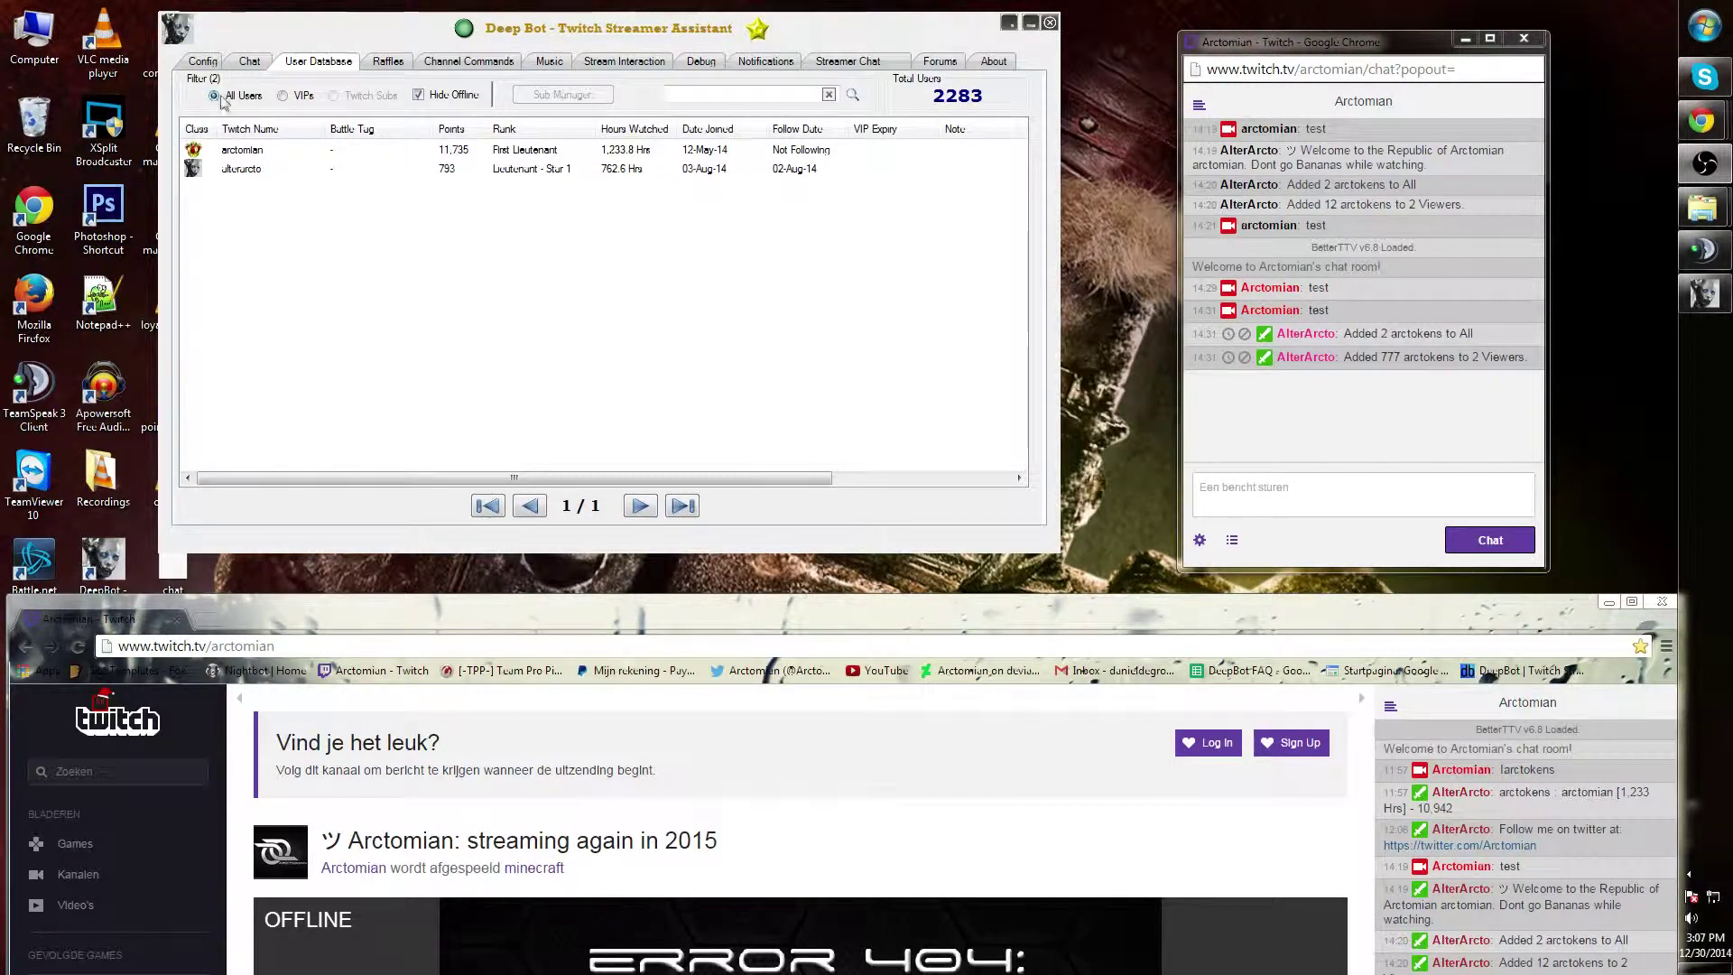
Step: Compare the VIPs and All Users filters in the user database, and toggle Hide Offline off and on to view offline users
click(283, 97)
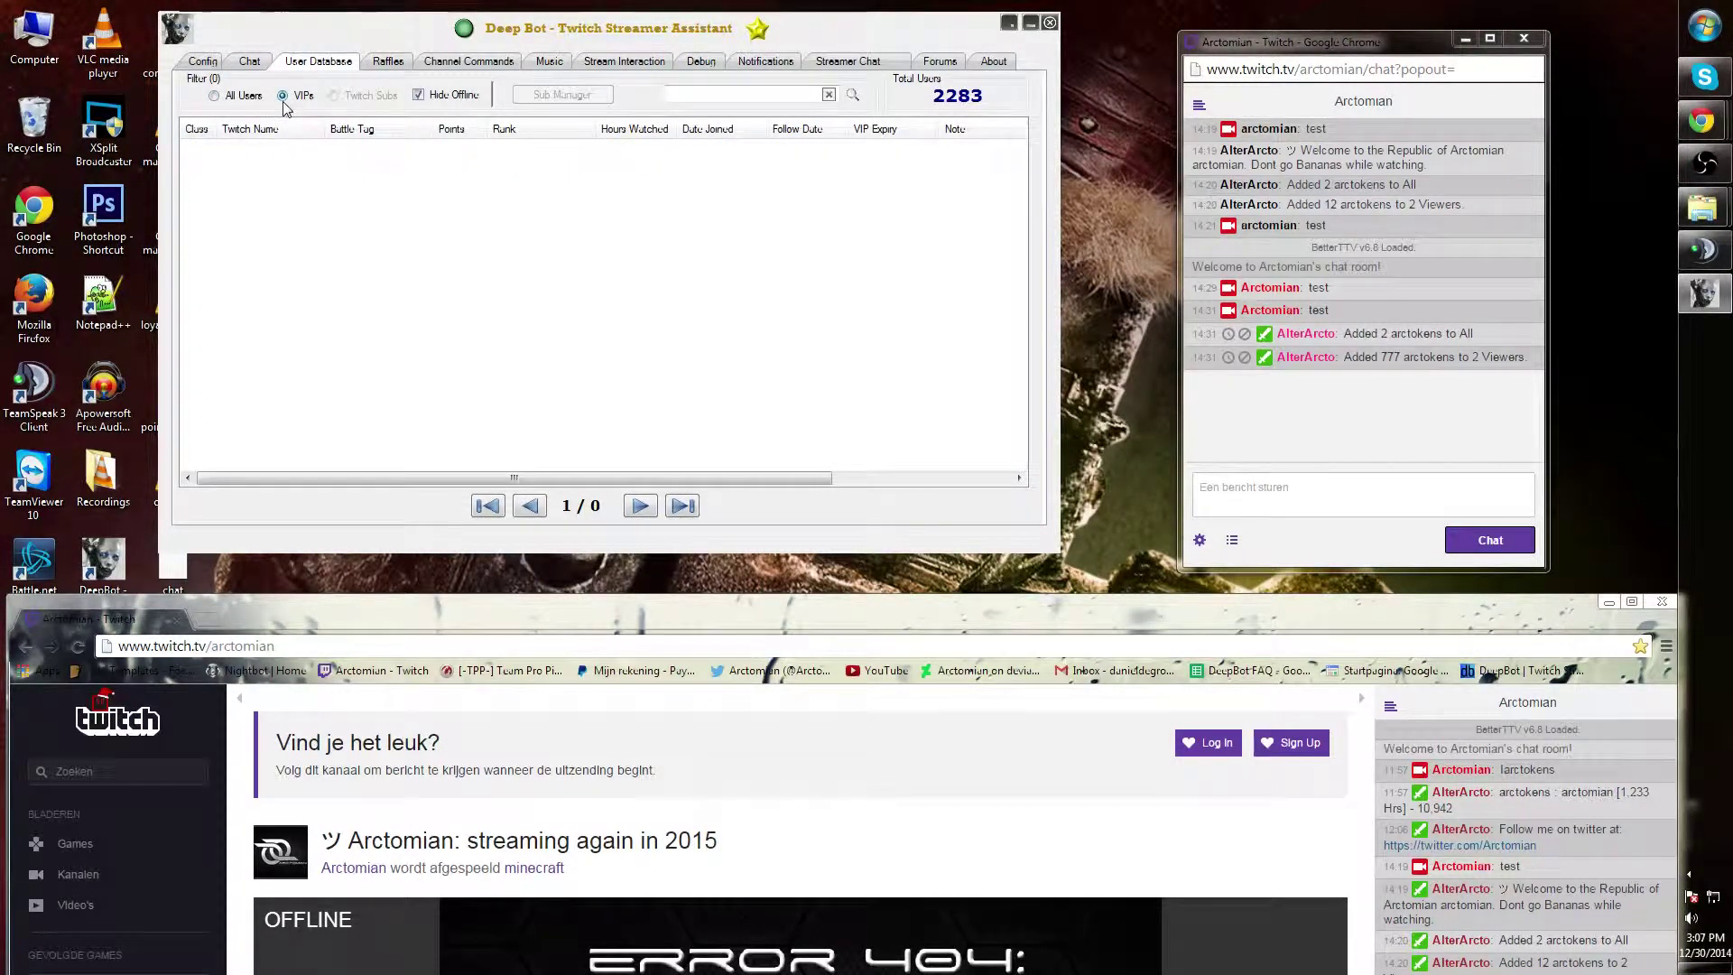
click(215, 96)
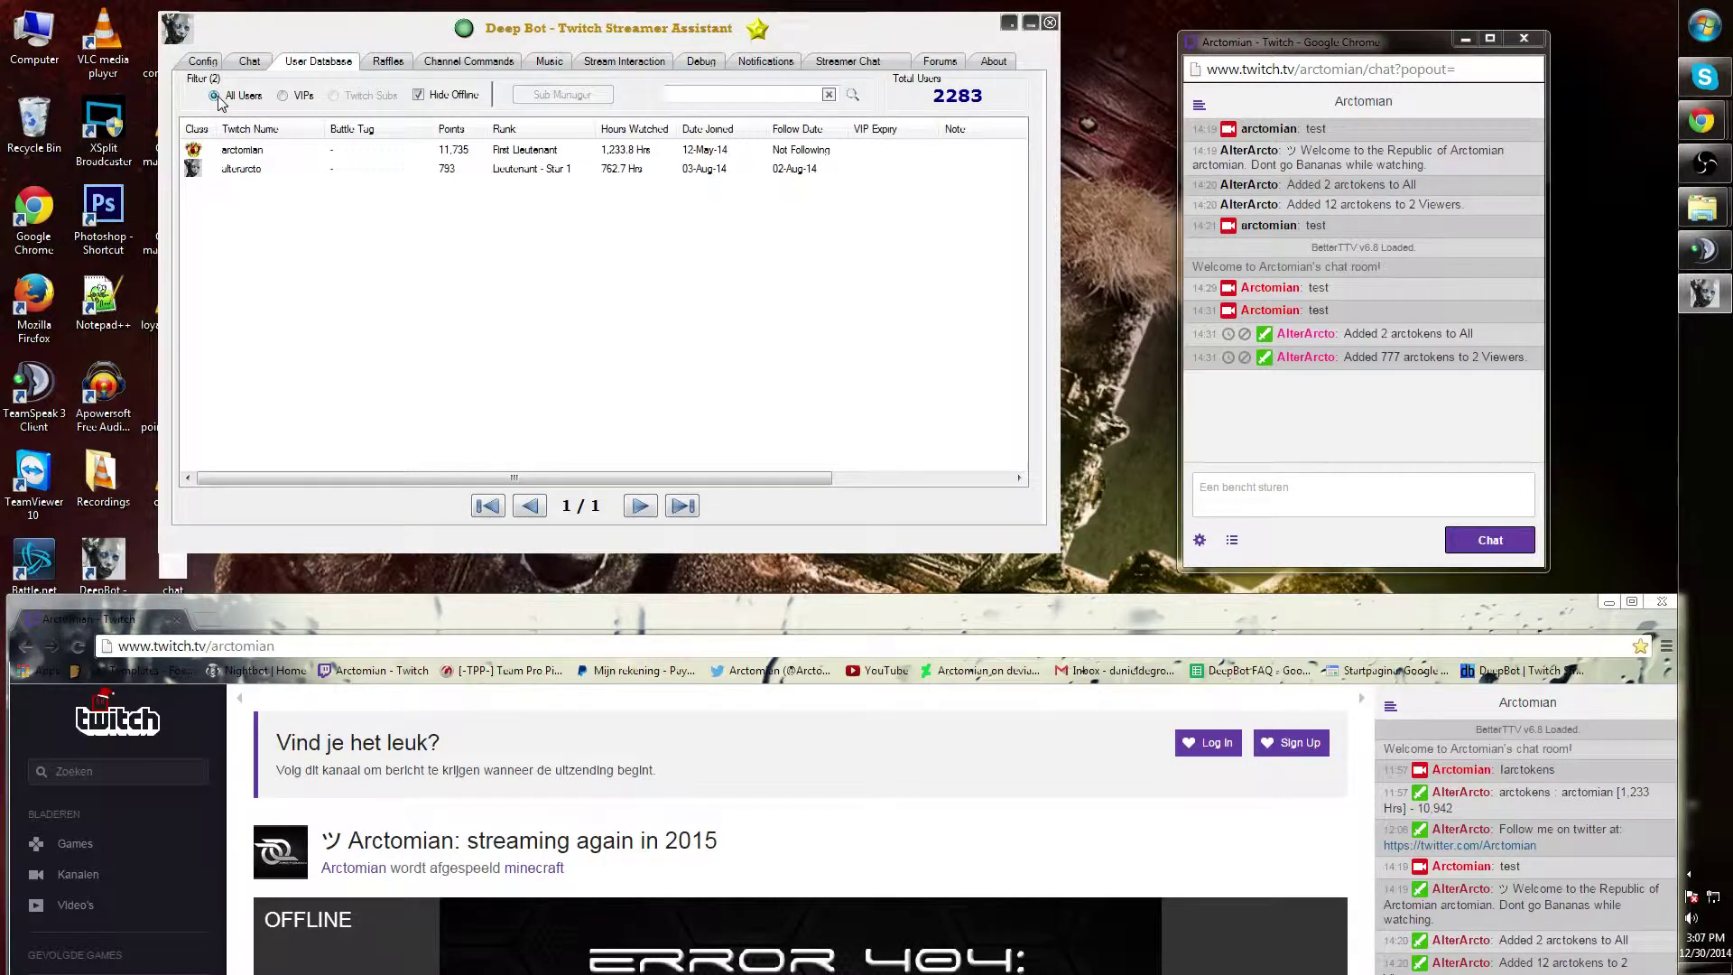
click(419, 95)
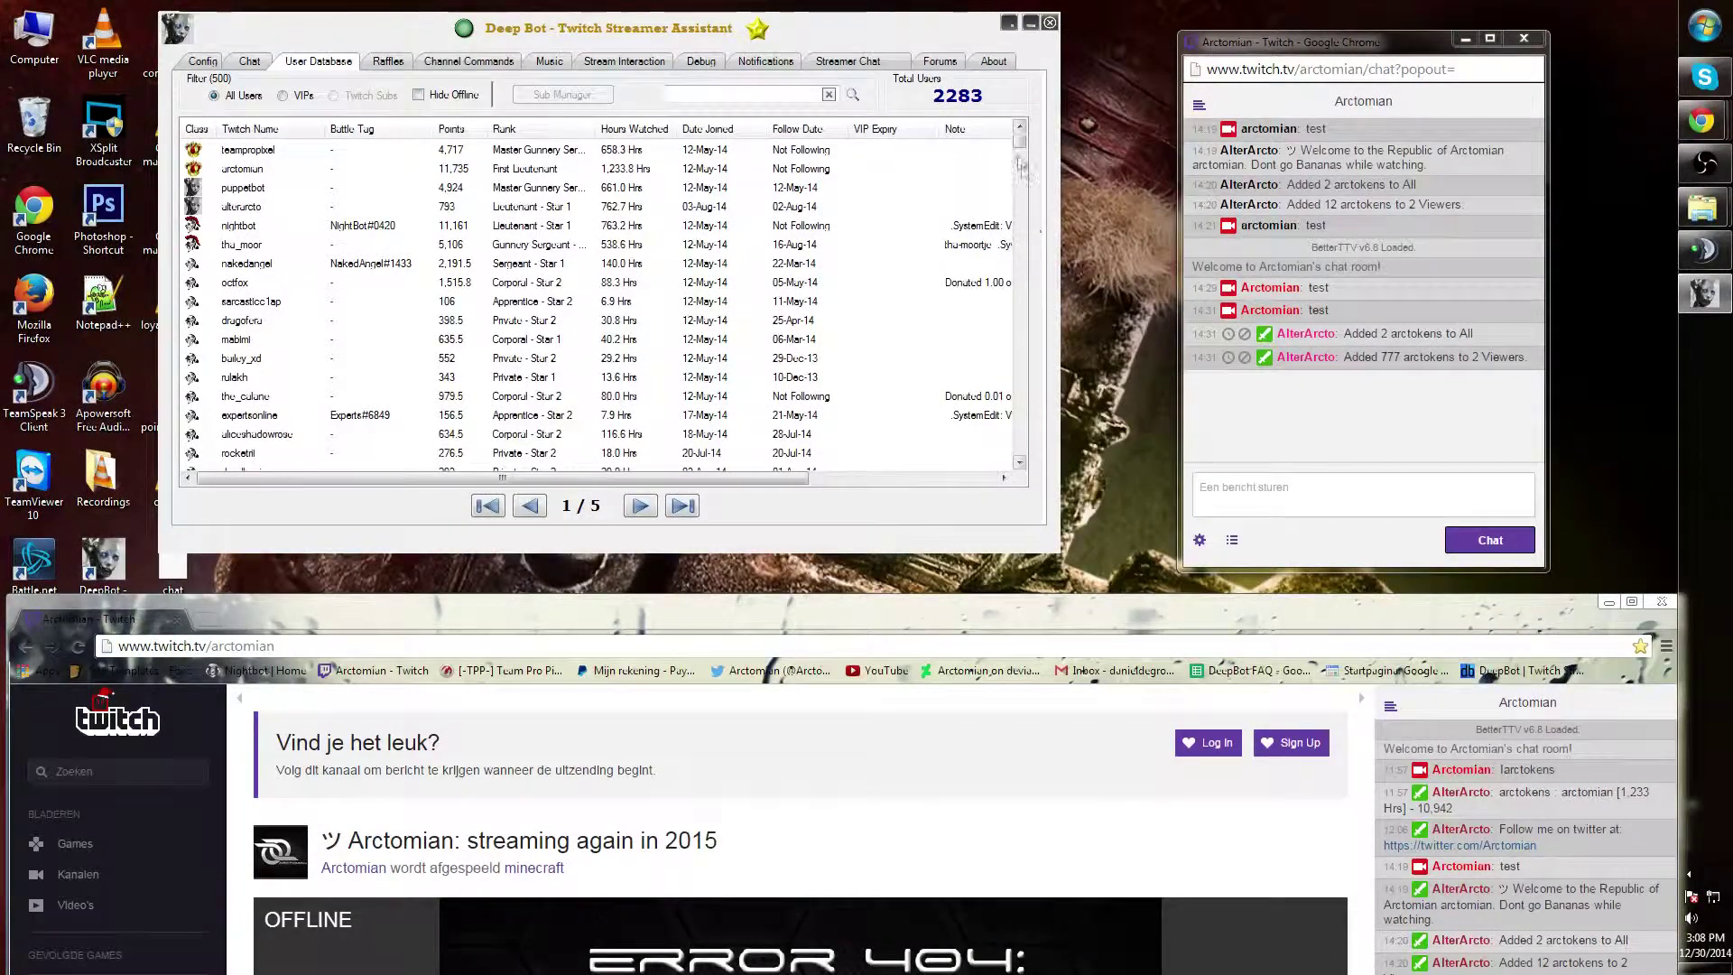
mouse_move(1020, 153)
mouse_down()
mouse_move(1024, 227)
mouse_move(1021, 144)
mouse_up()
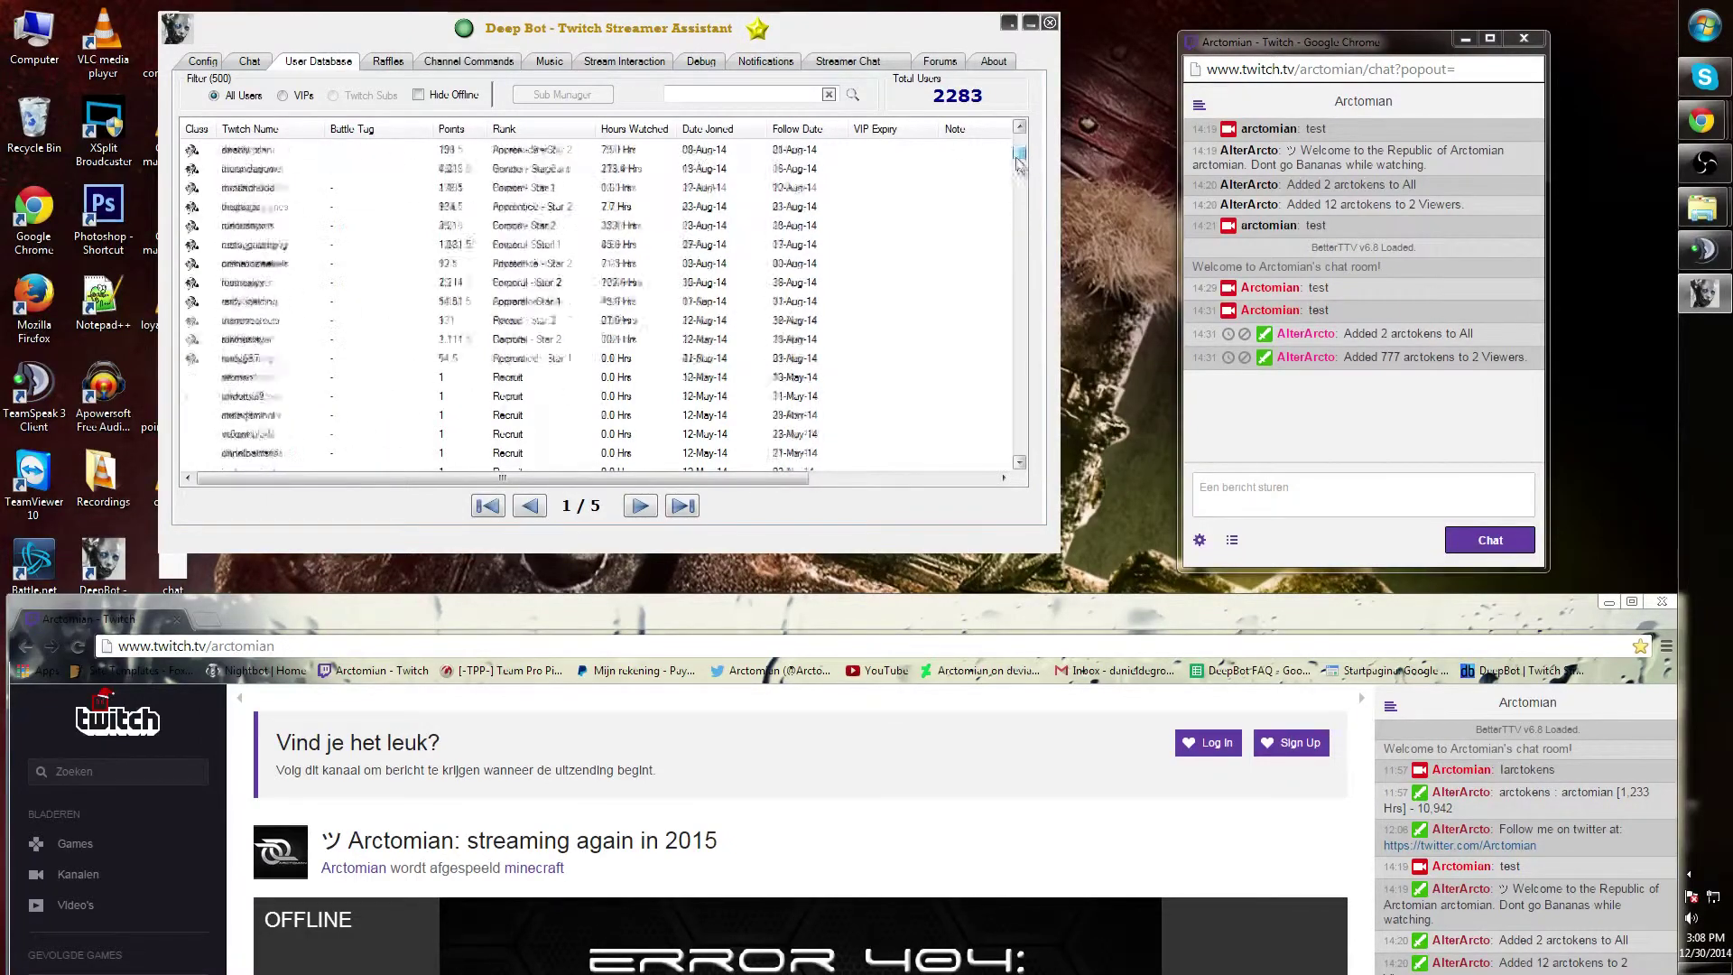
click(419, 95)
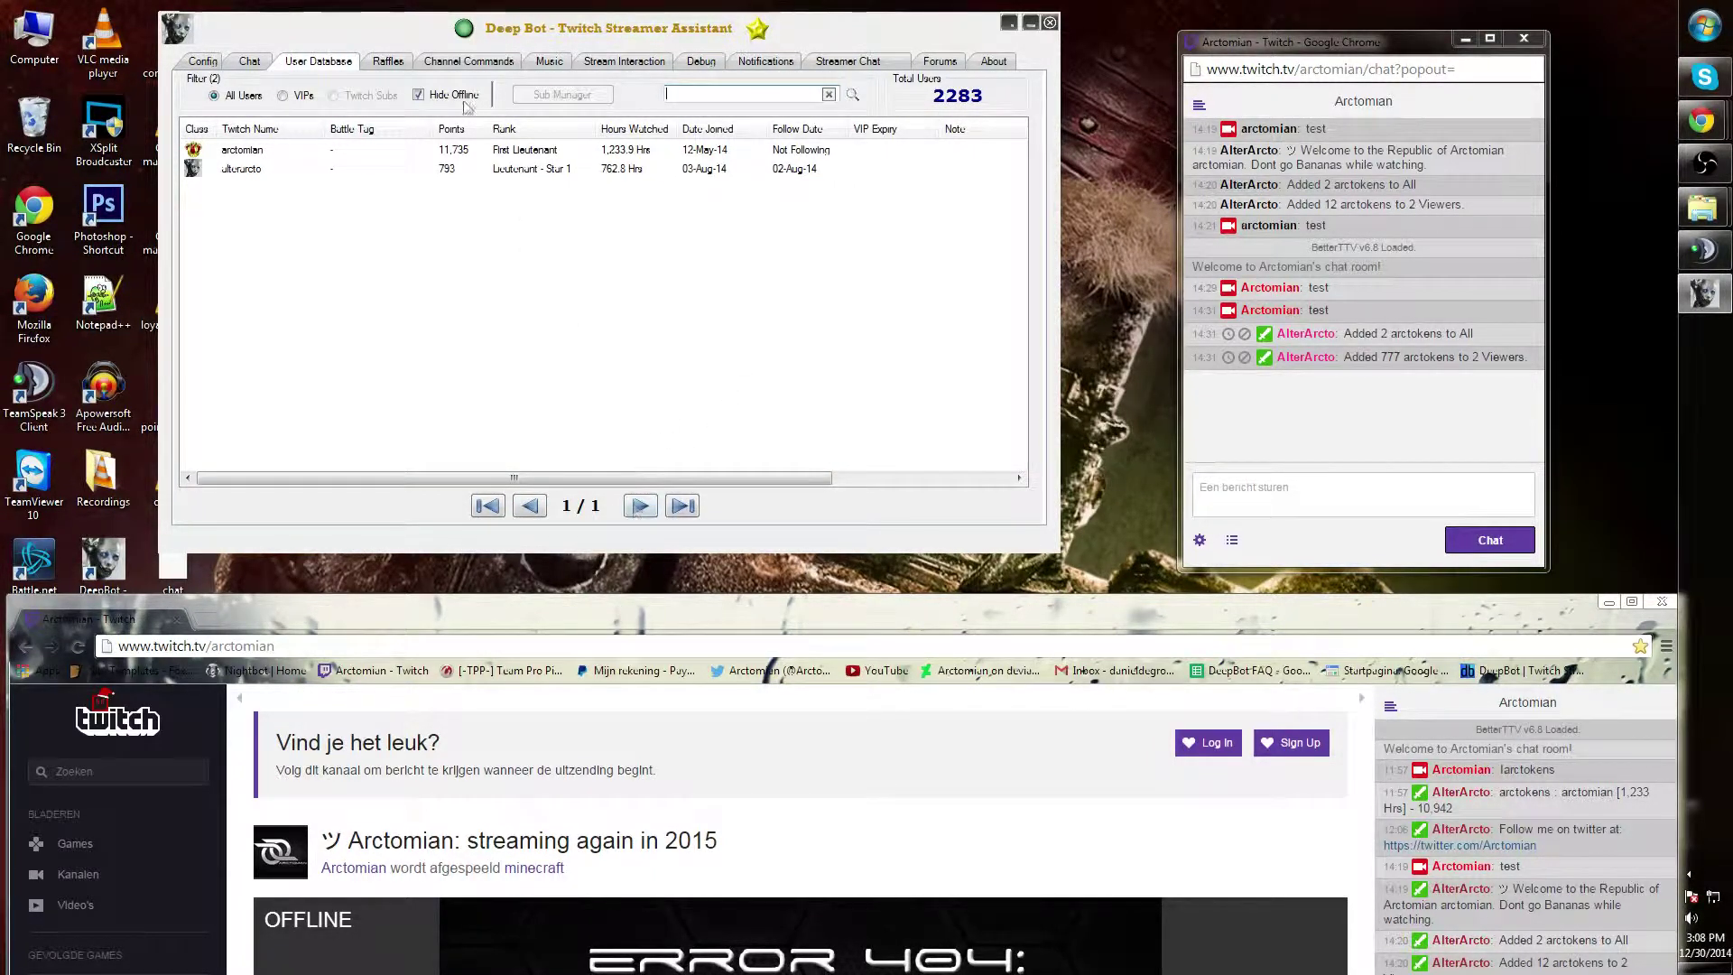
Step: Show offline users in the database and page through the full user list to page 5
click(418, 94)
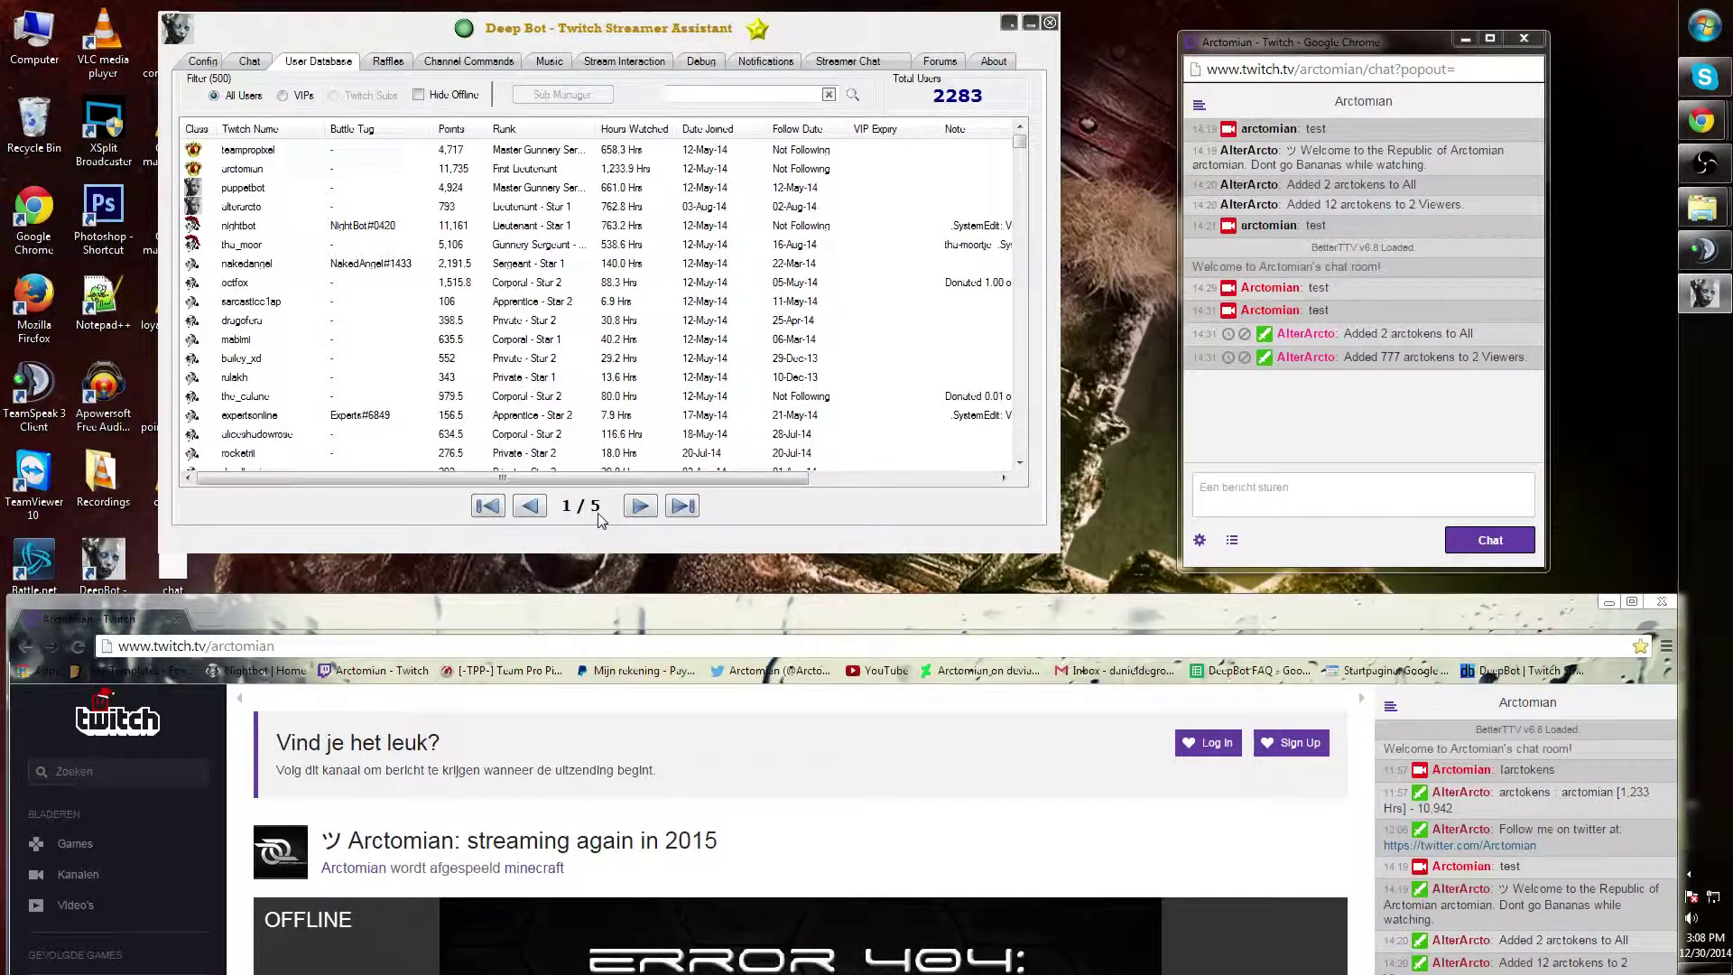
click(639, 507)
click(639, 508)
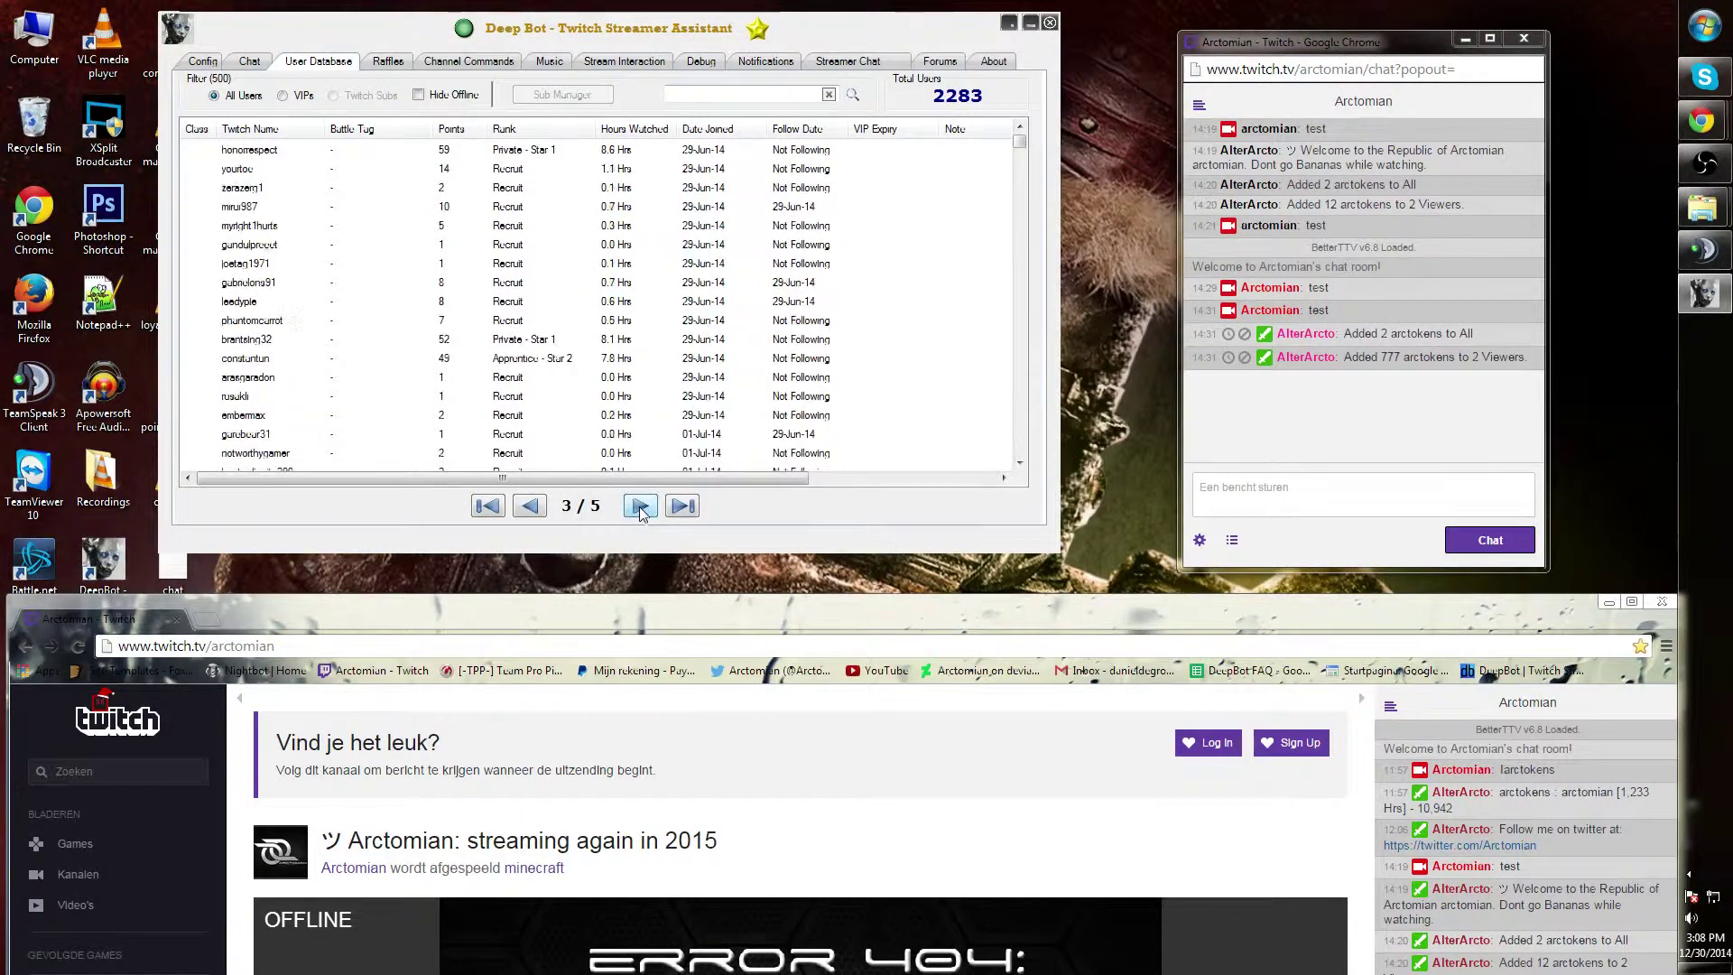
click(639, 507)
click(640, 507)
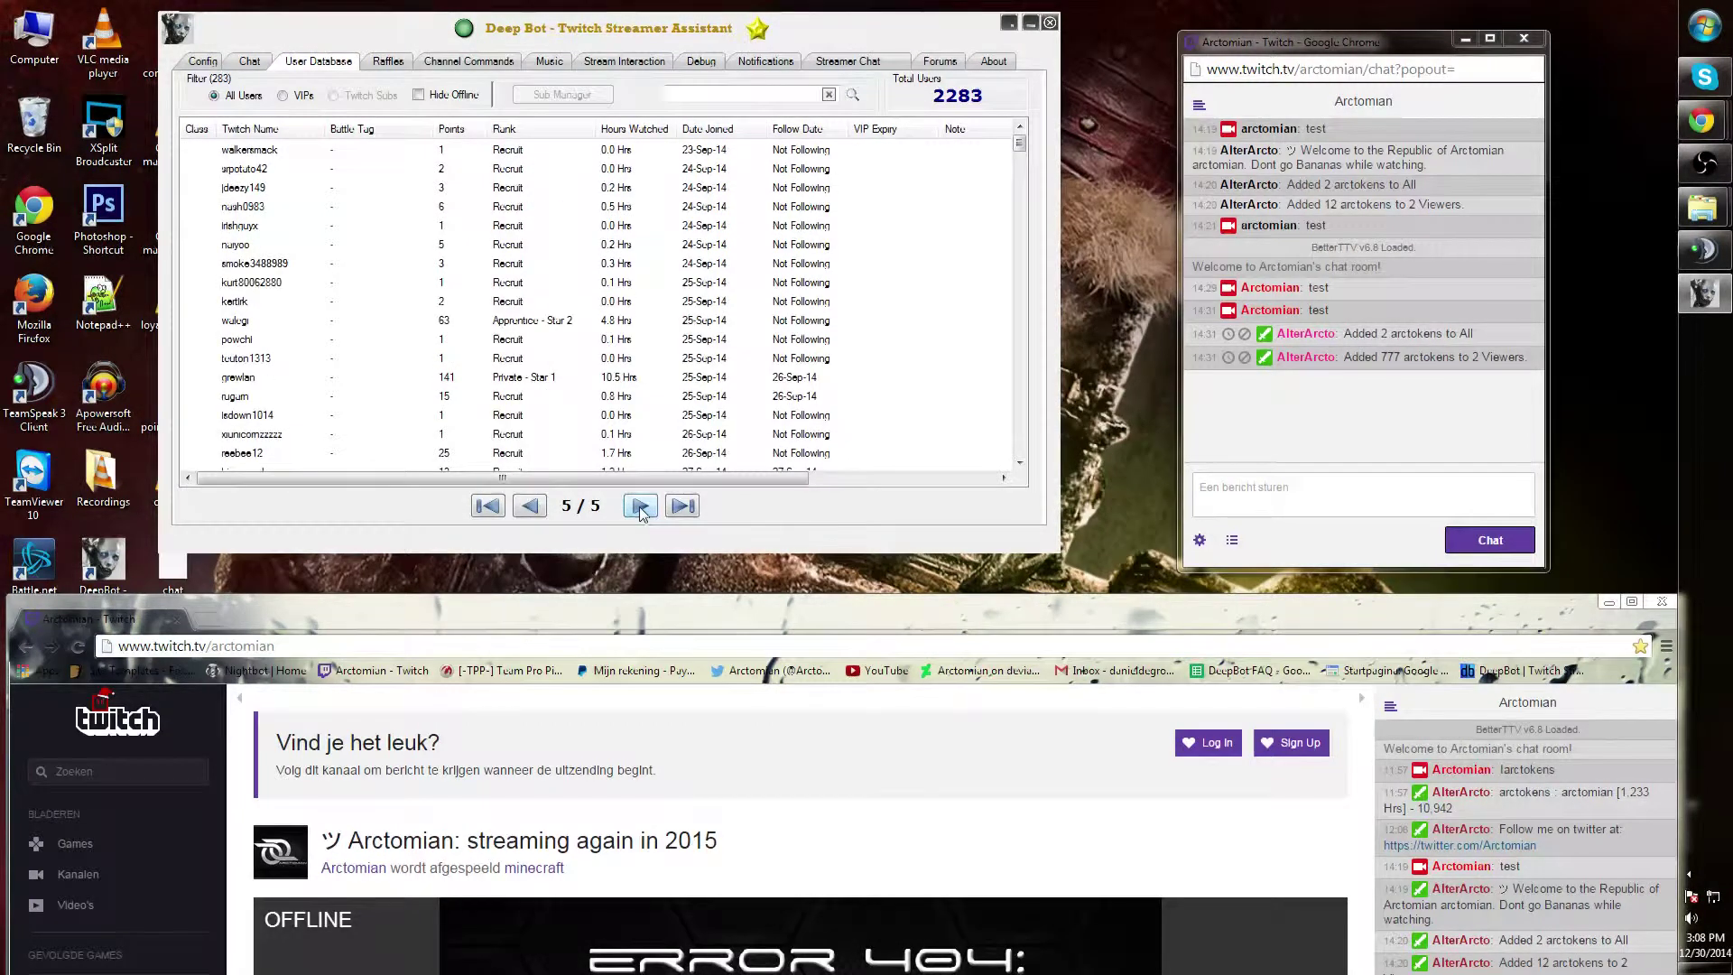
Step: Hide offline users again and return the user list to page 1
click(419, 96)
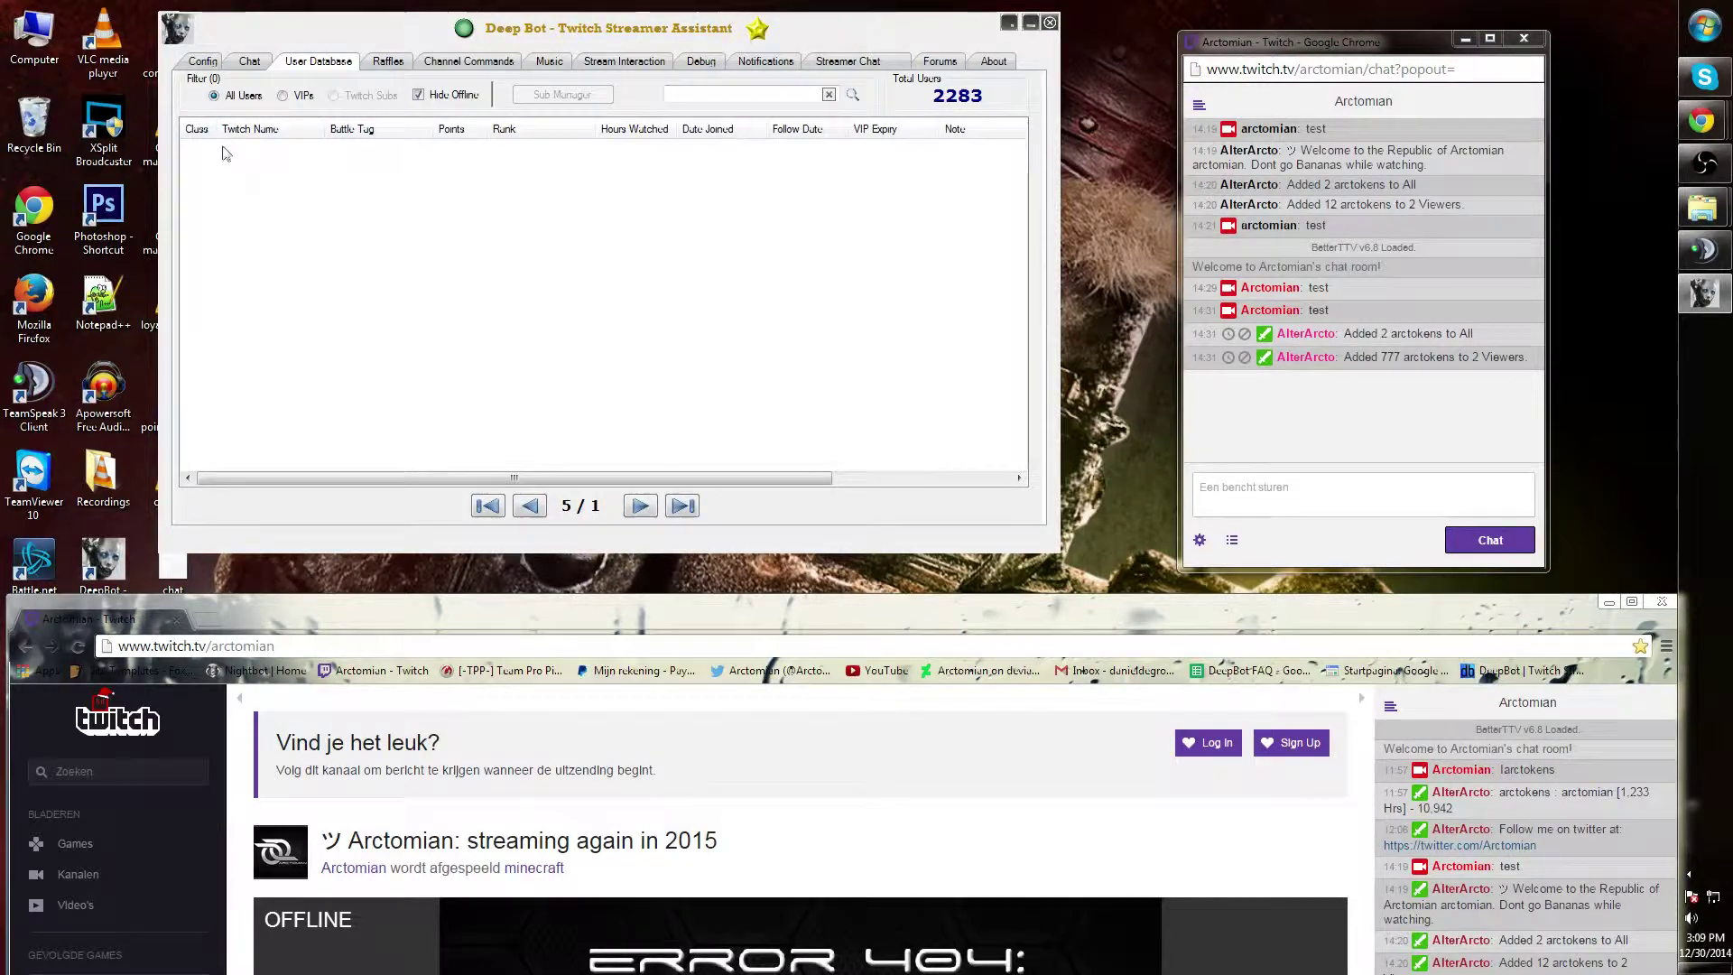
click(530, 508)
click(530, 507)
click(529, 507)
click(530, 507)
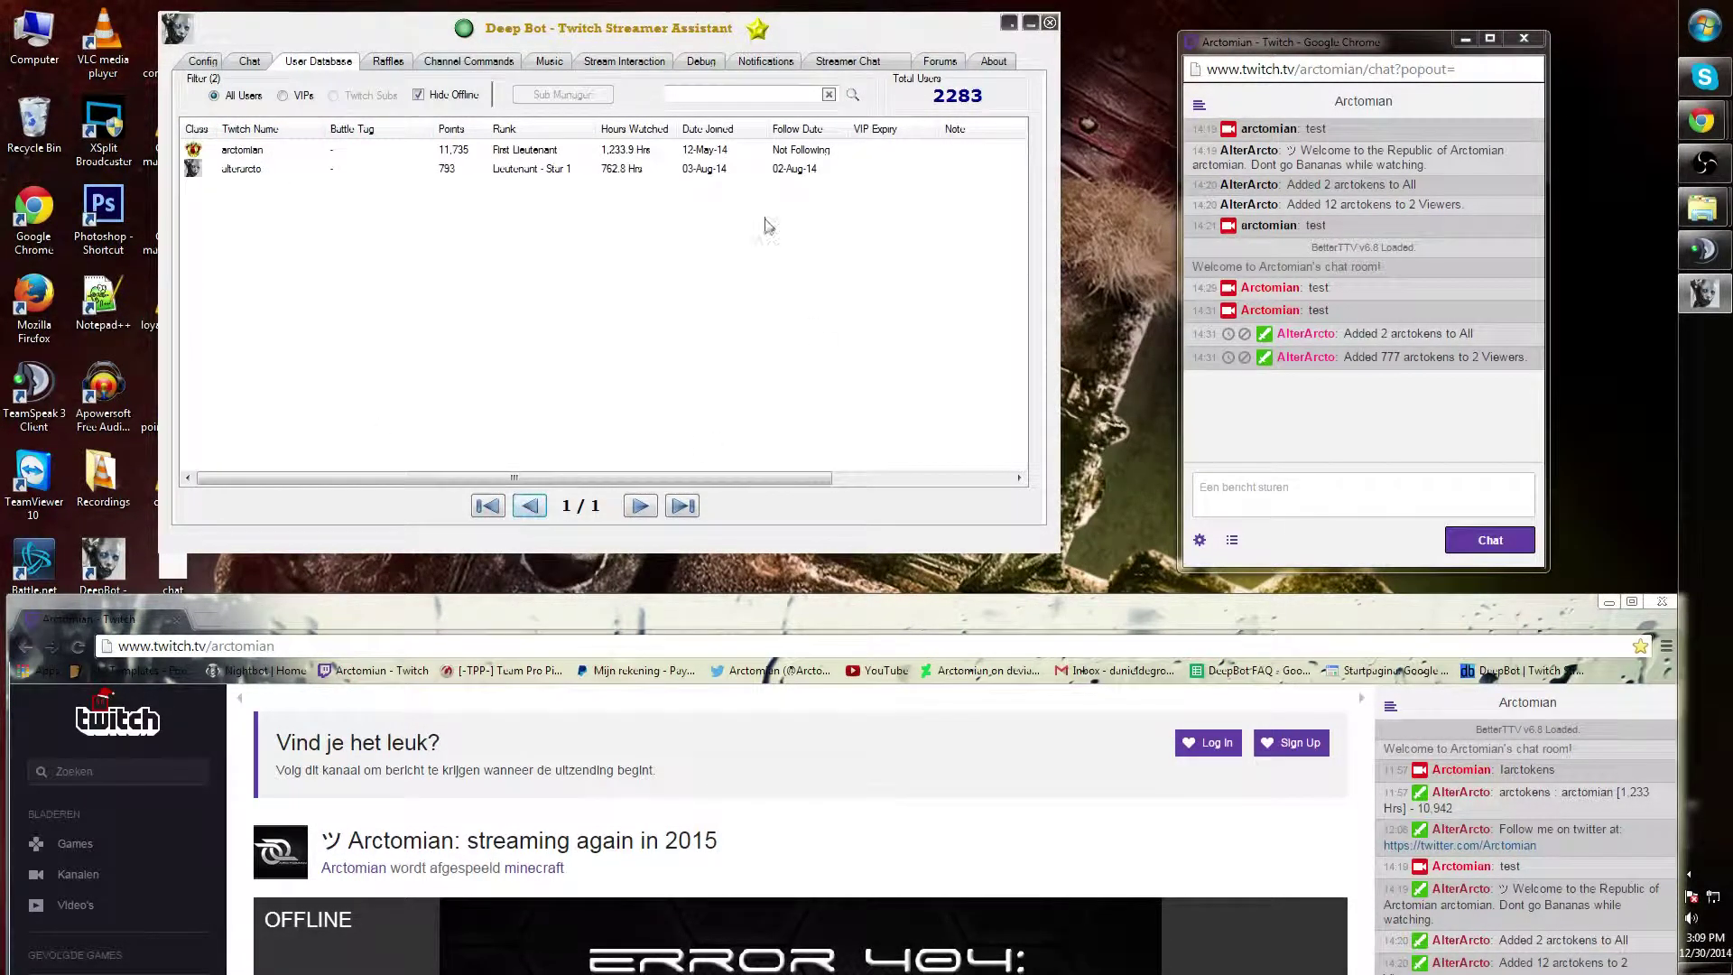
Step: Open the second listed user for editing, try enabling VIP and MOD status, view the VIP expiry calendar, and clear both options
click(308, 170)
right_click(311, 176)
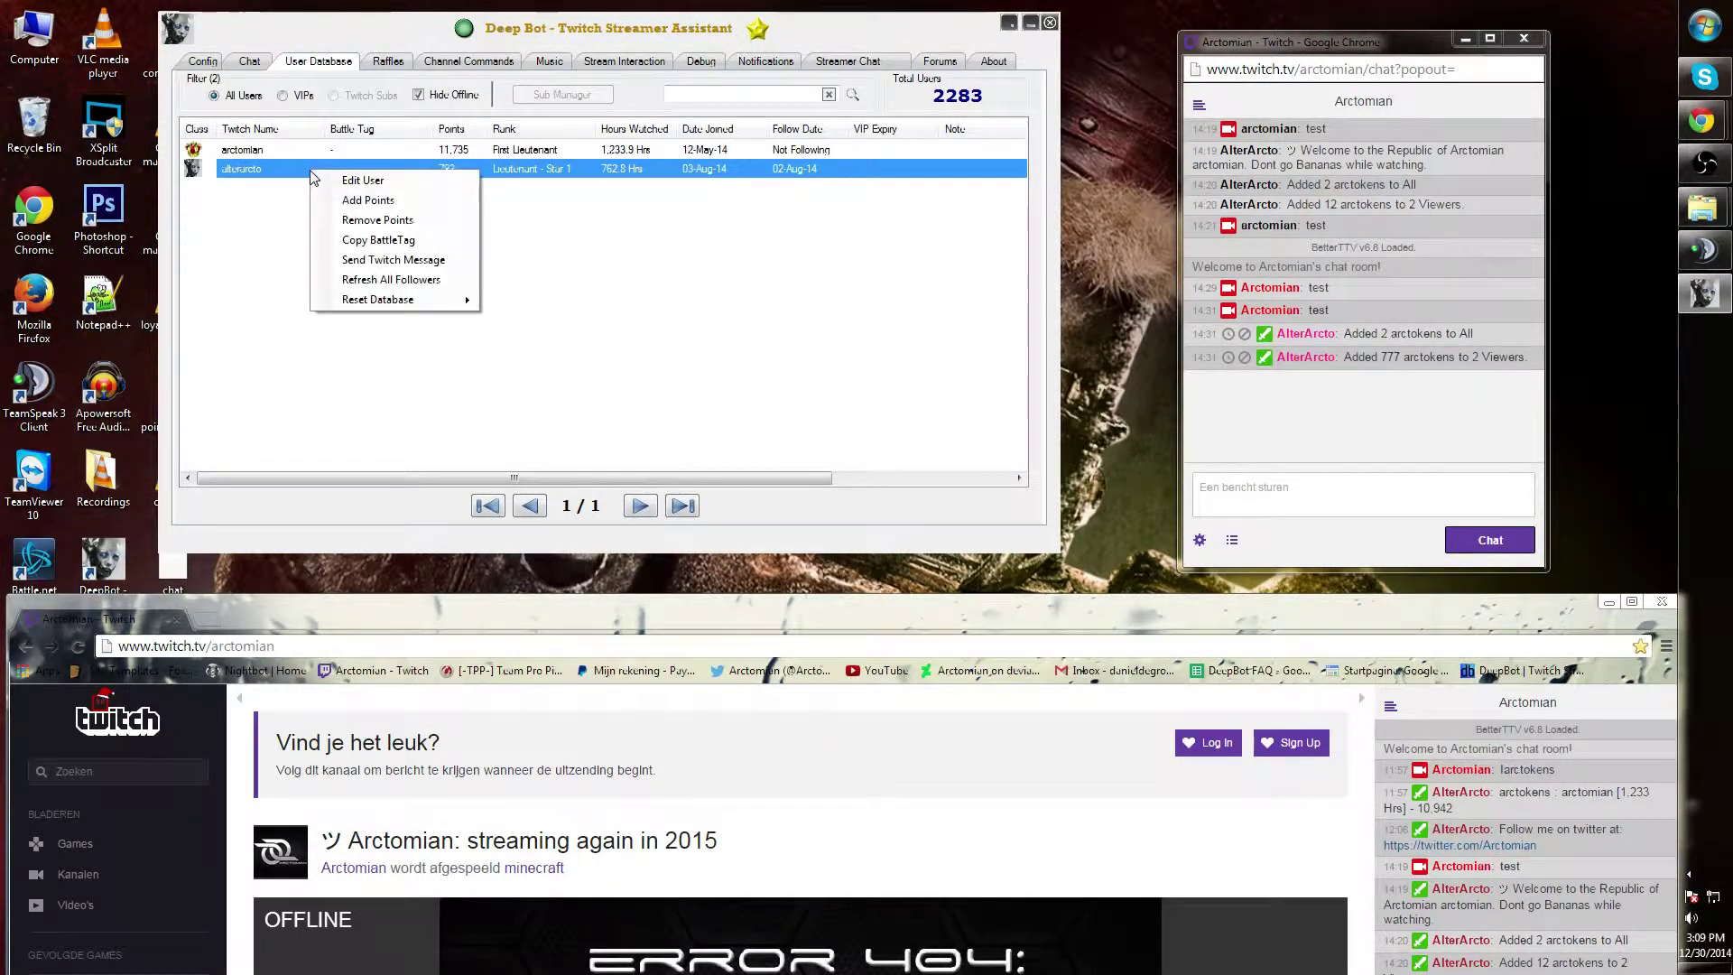
click(341, 181)
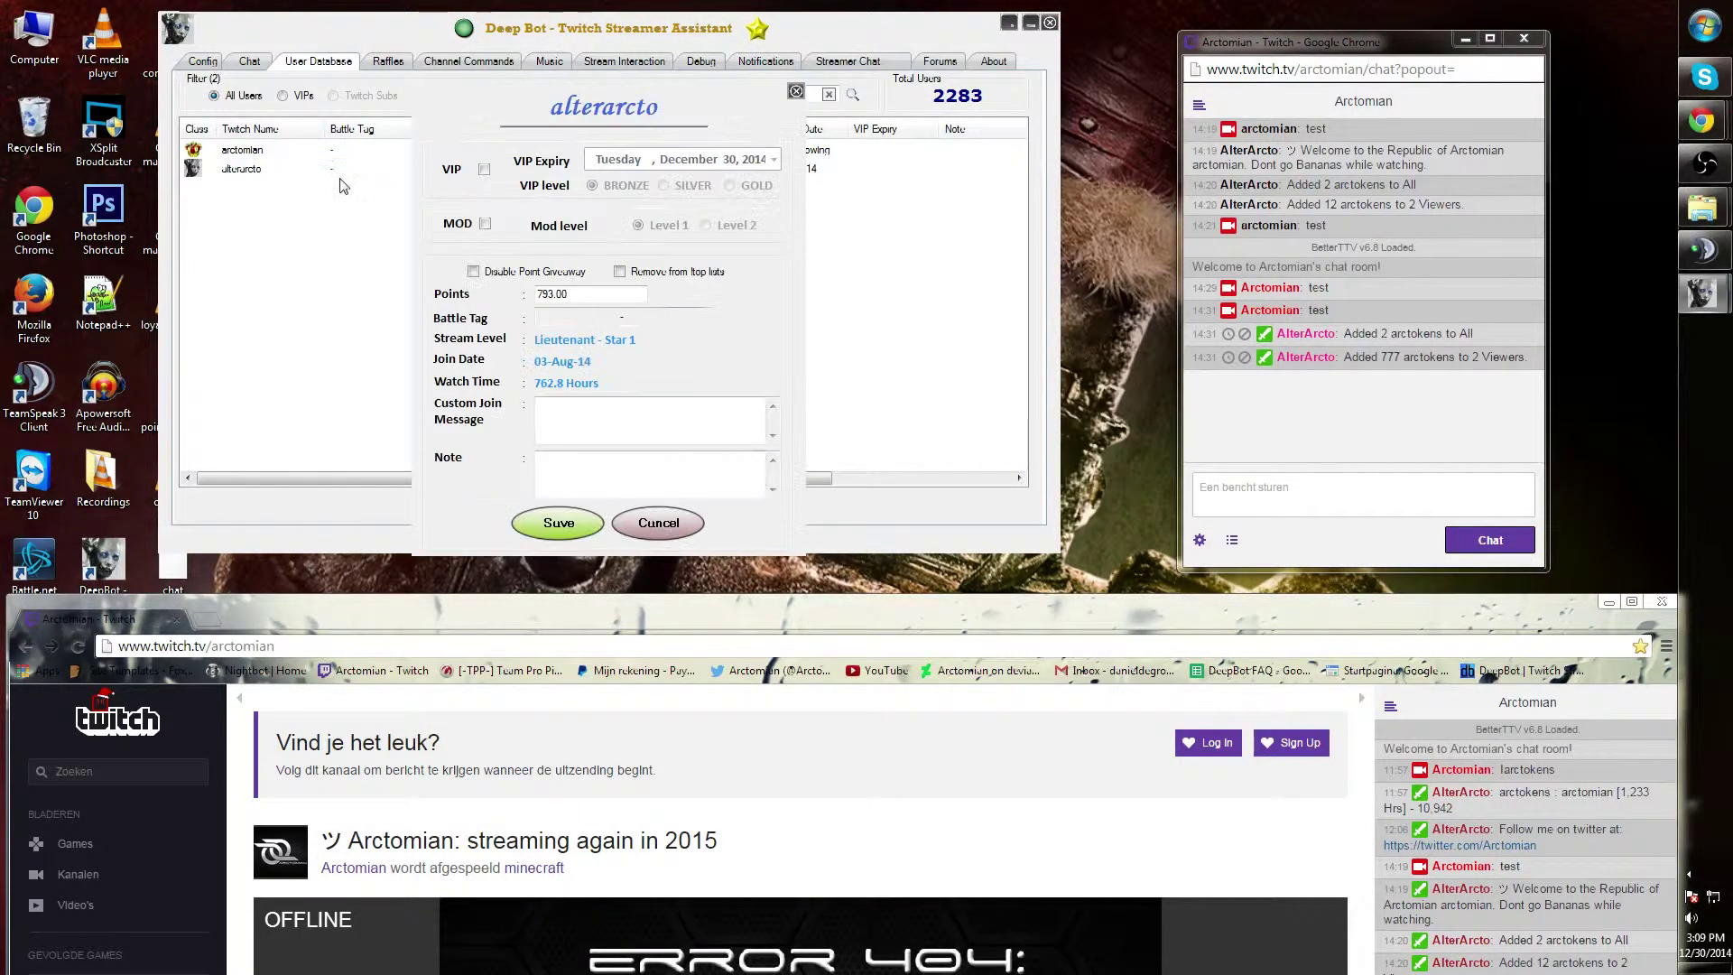
click(484, 169)
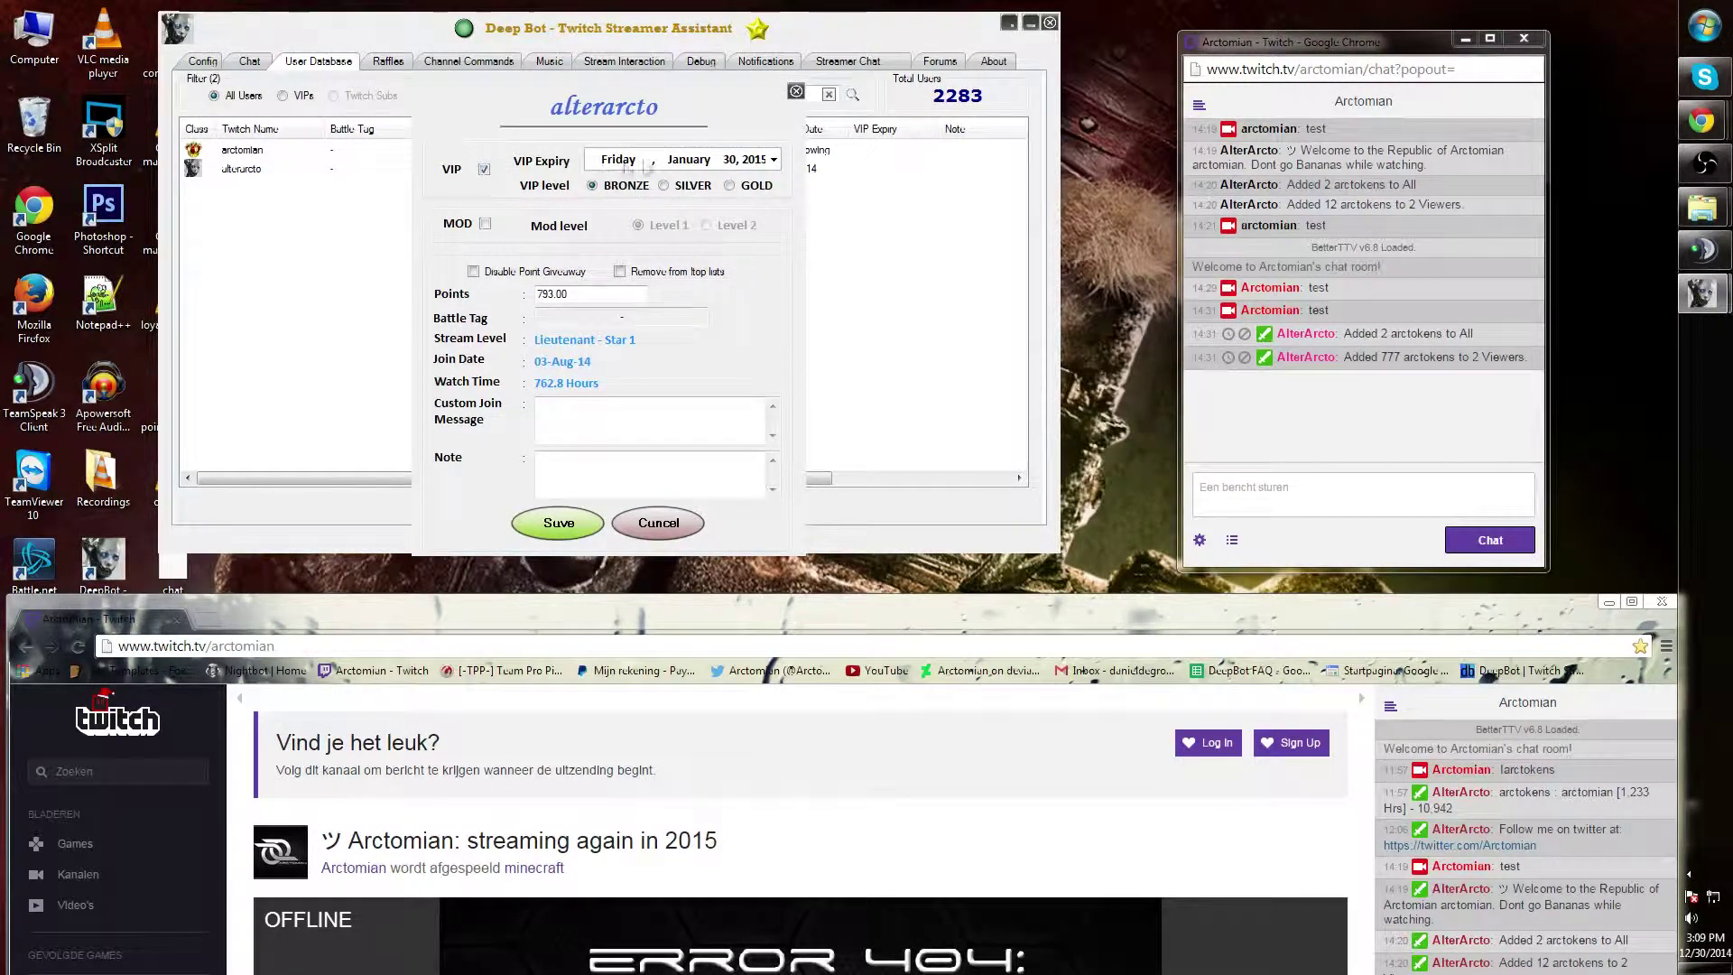
click(774, 160)
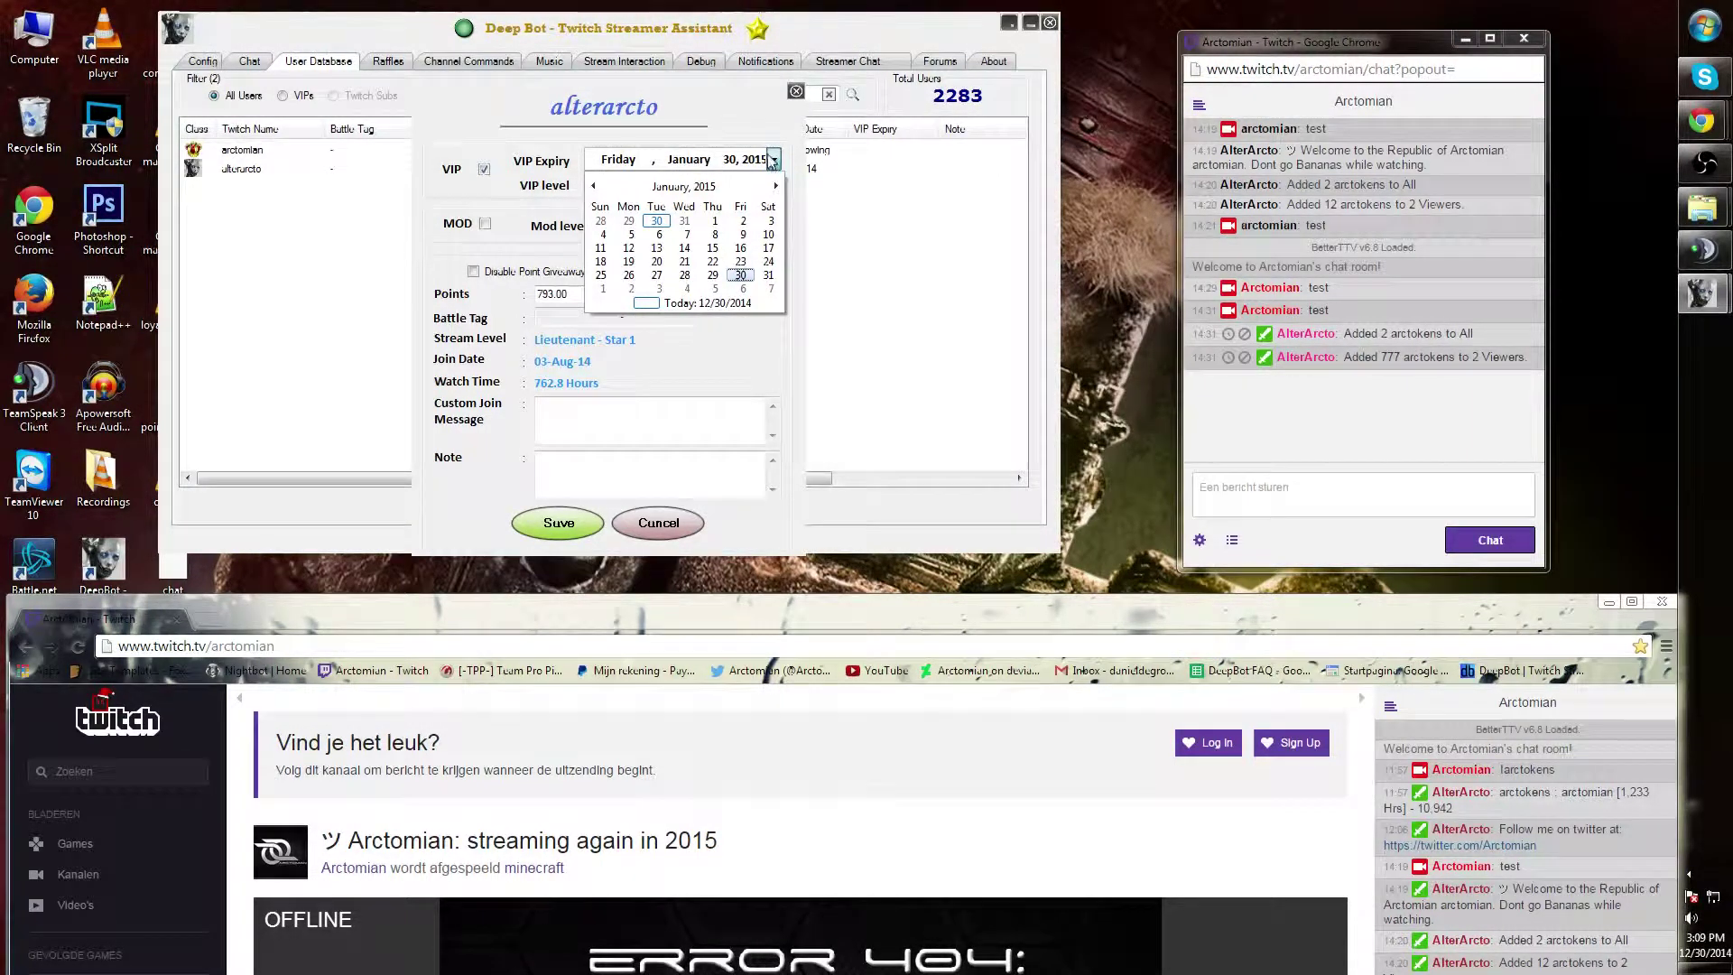
click(775, 161)
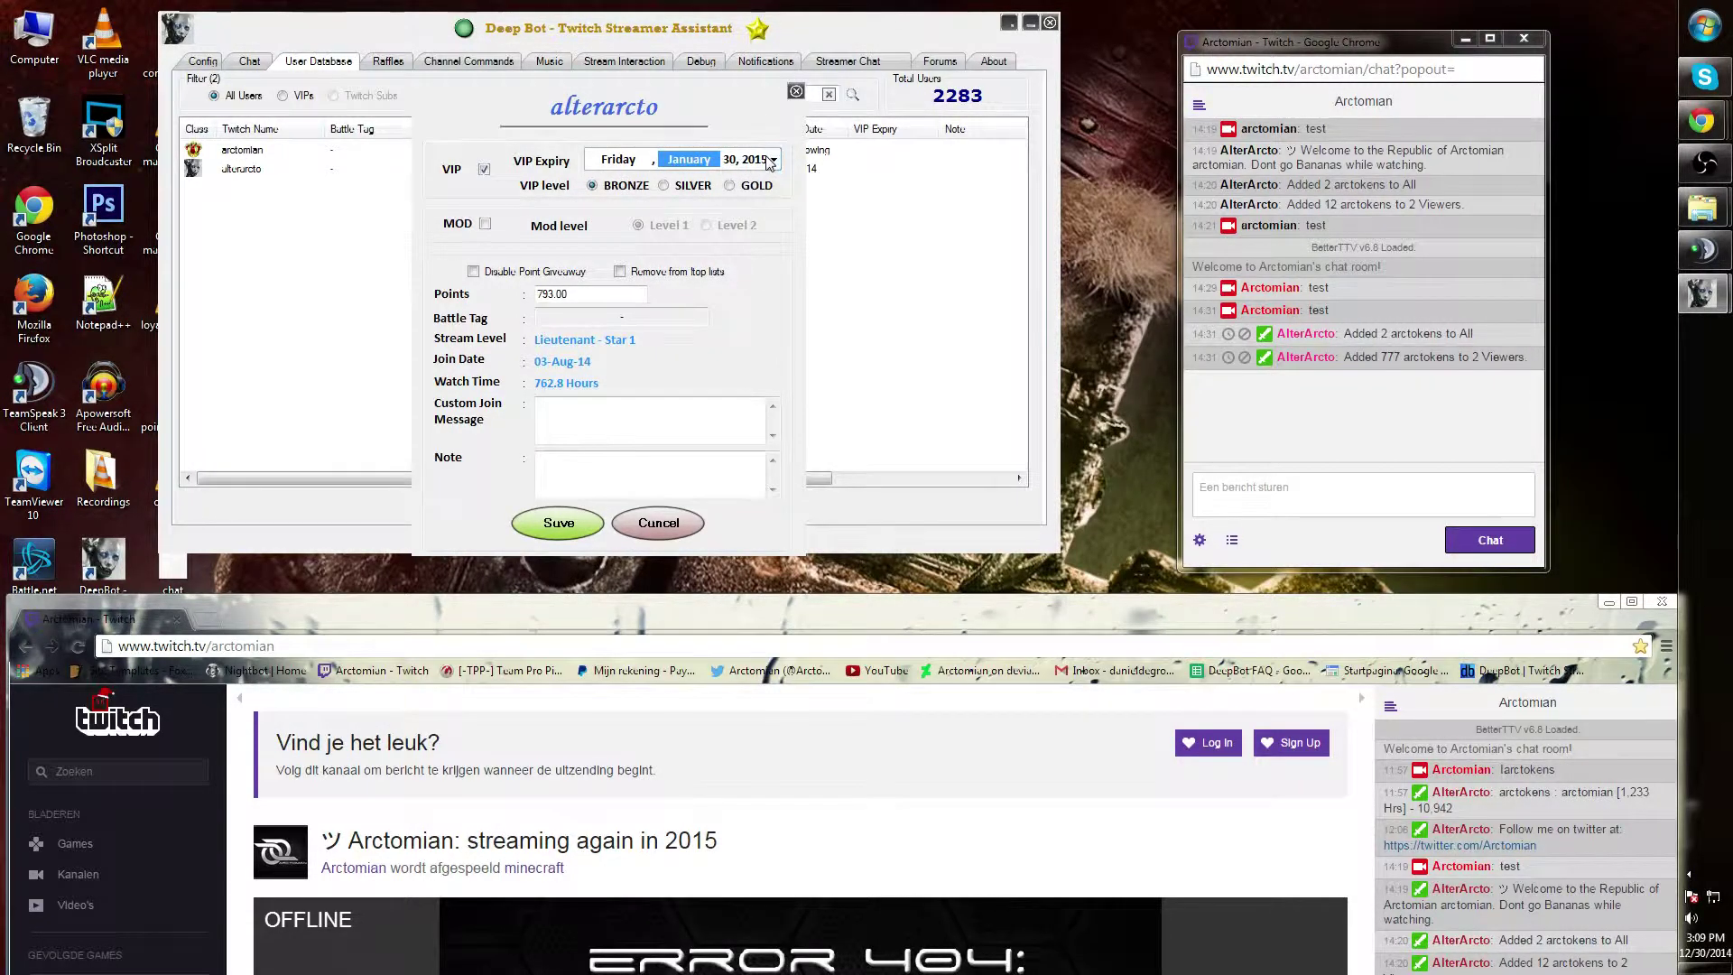
click(485, 225)
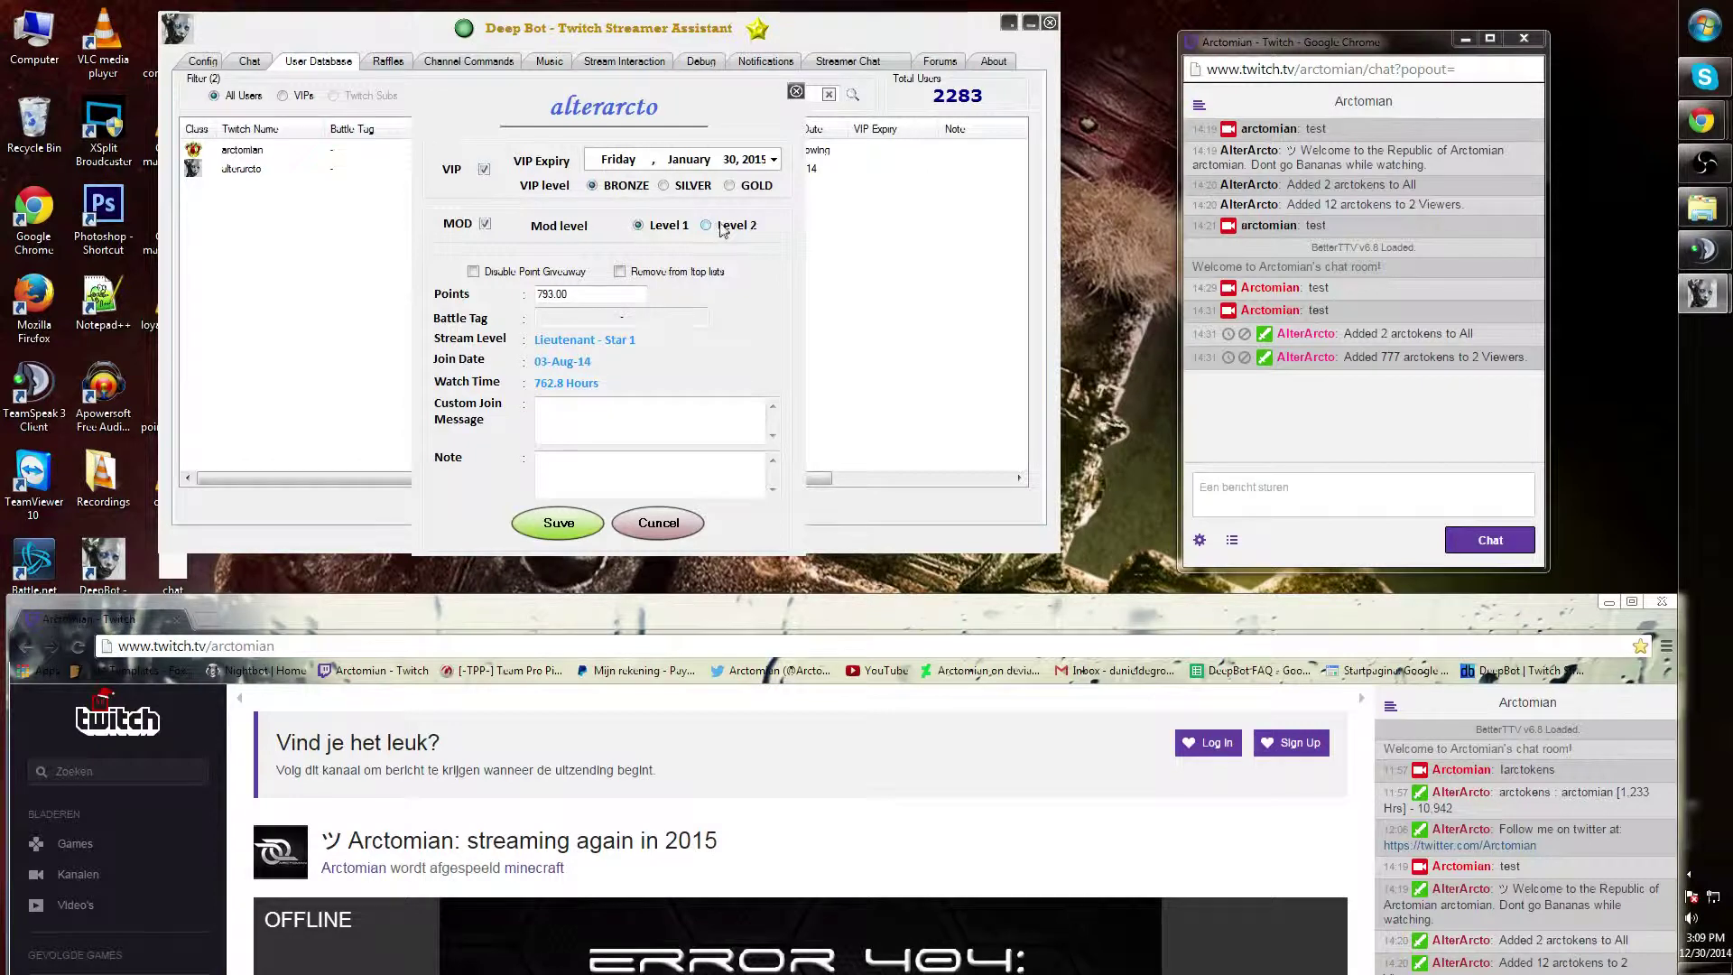
click(485, 223)
click(484, 169)
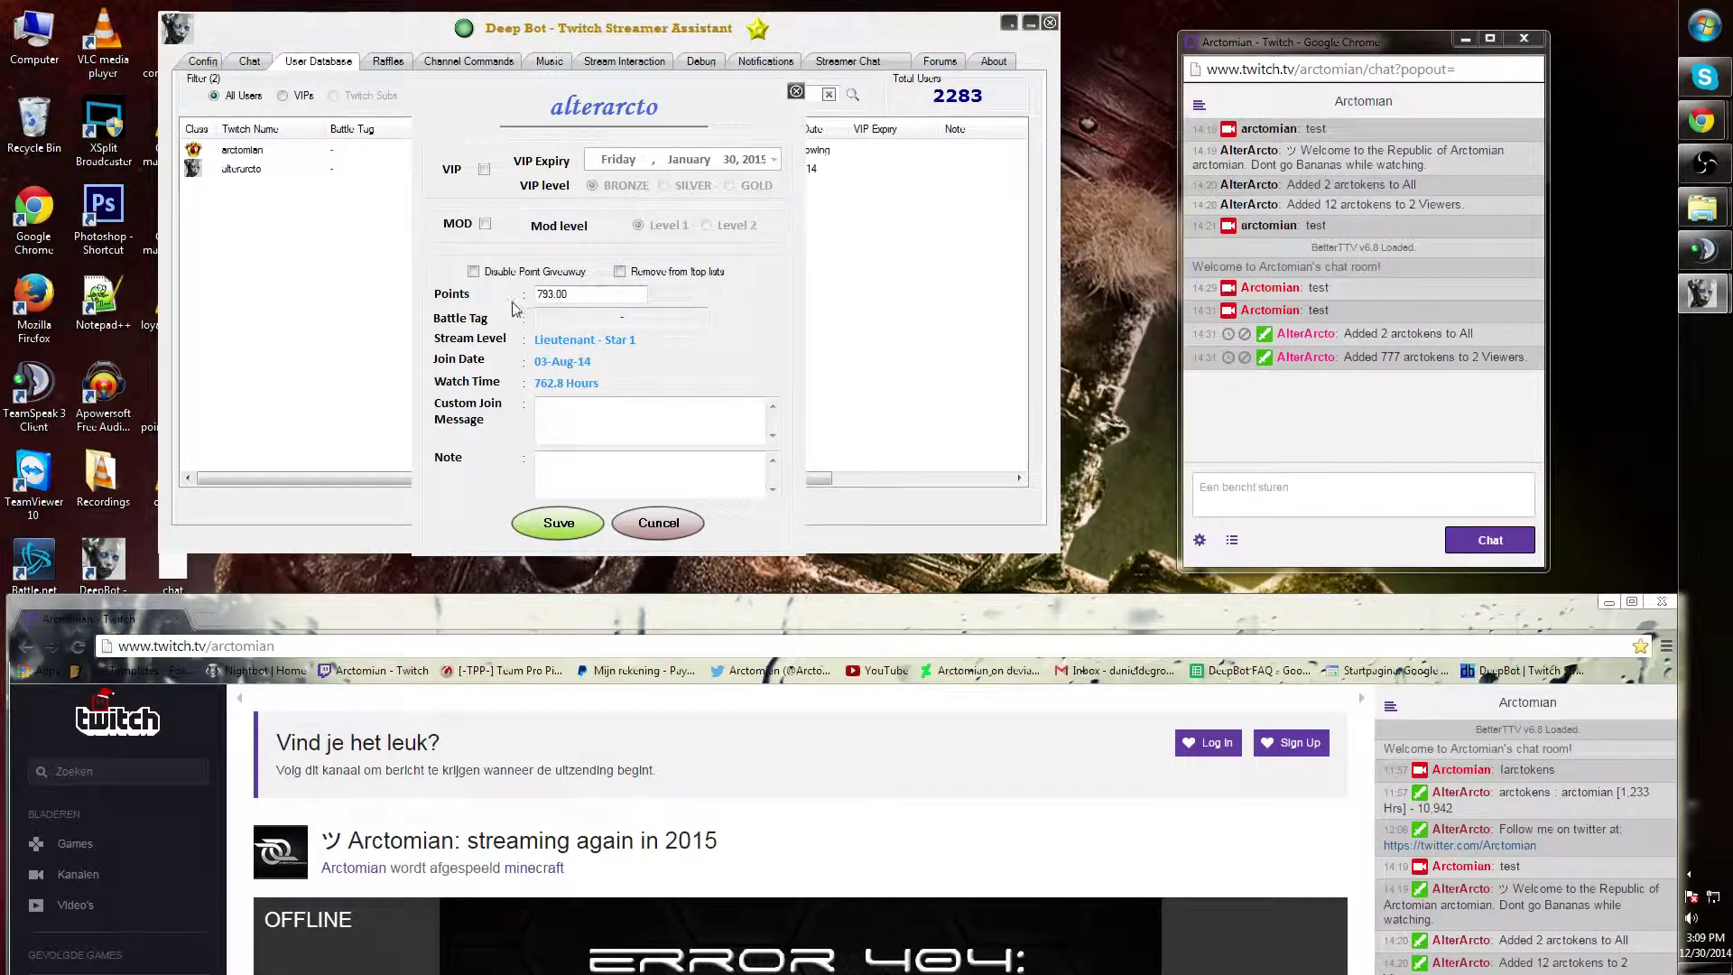
Step: Examine the points, custom join message and note fields of the user record, and close it without saving
drag(575, 298, 538, 298)
click(621, 317)
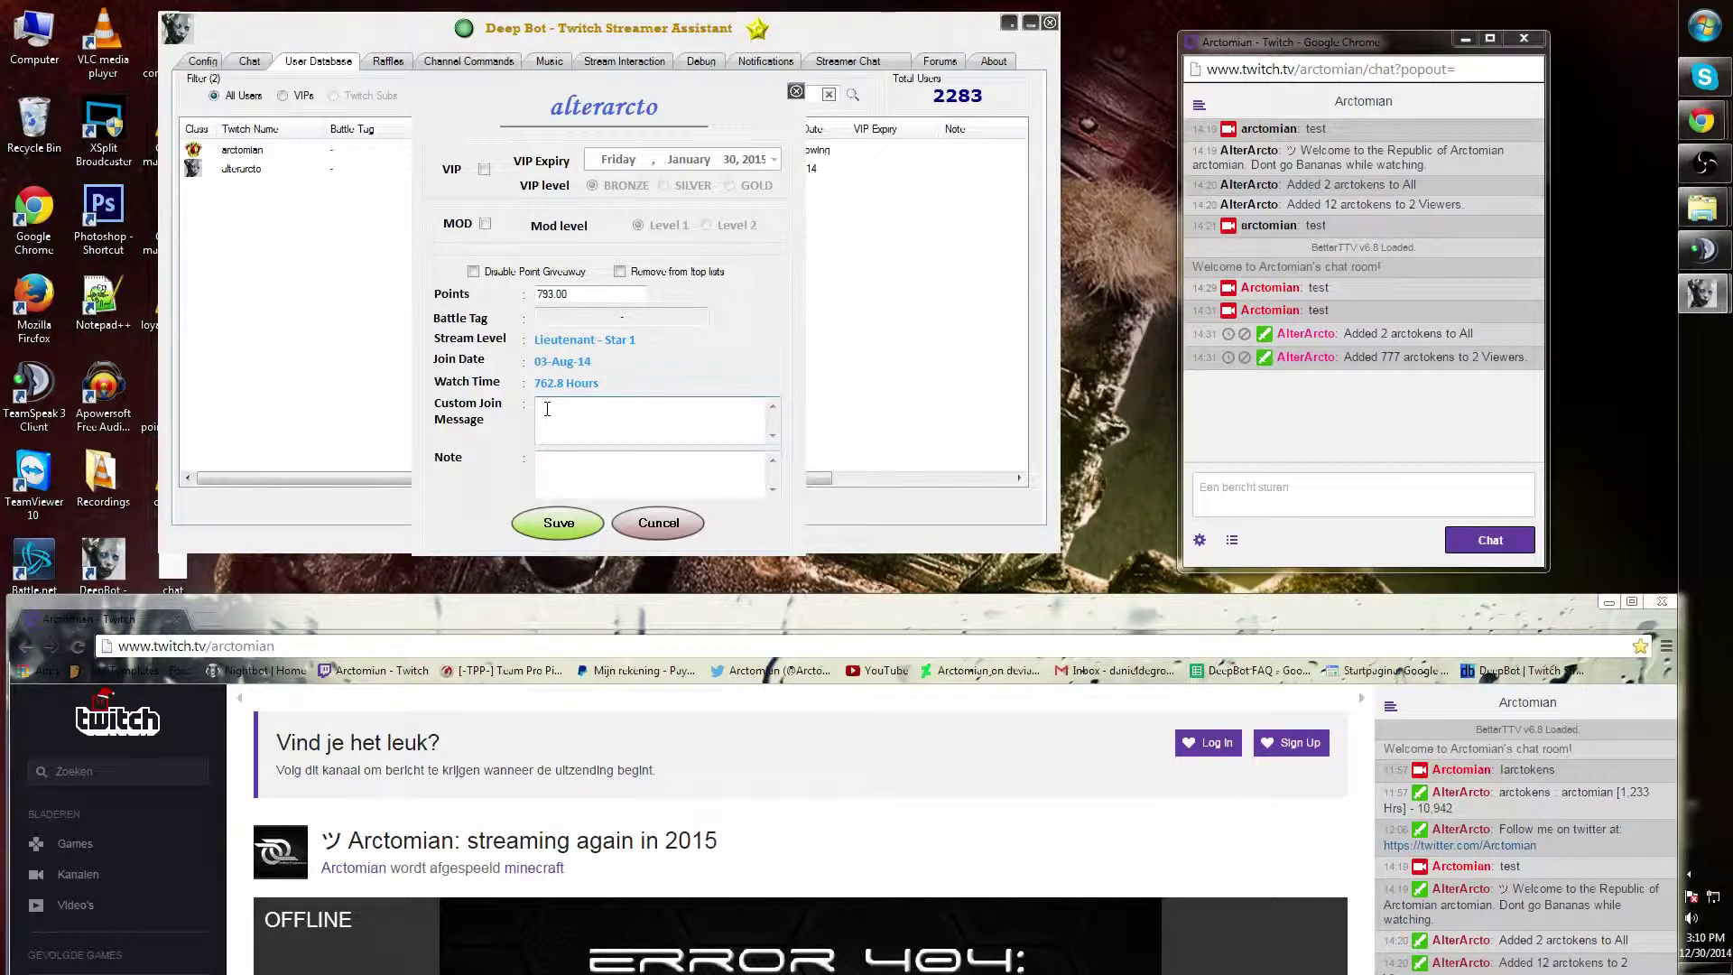
click(567, 468)
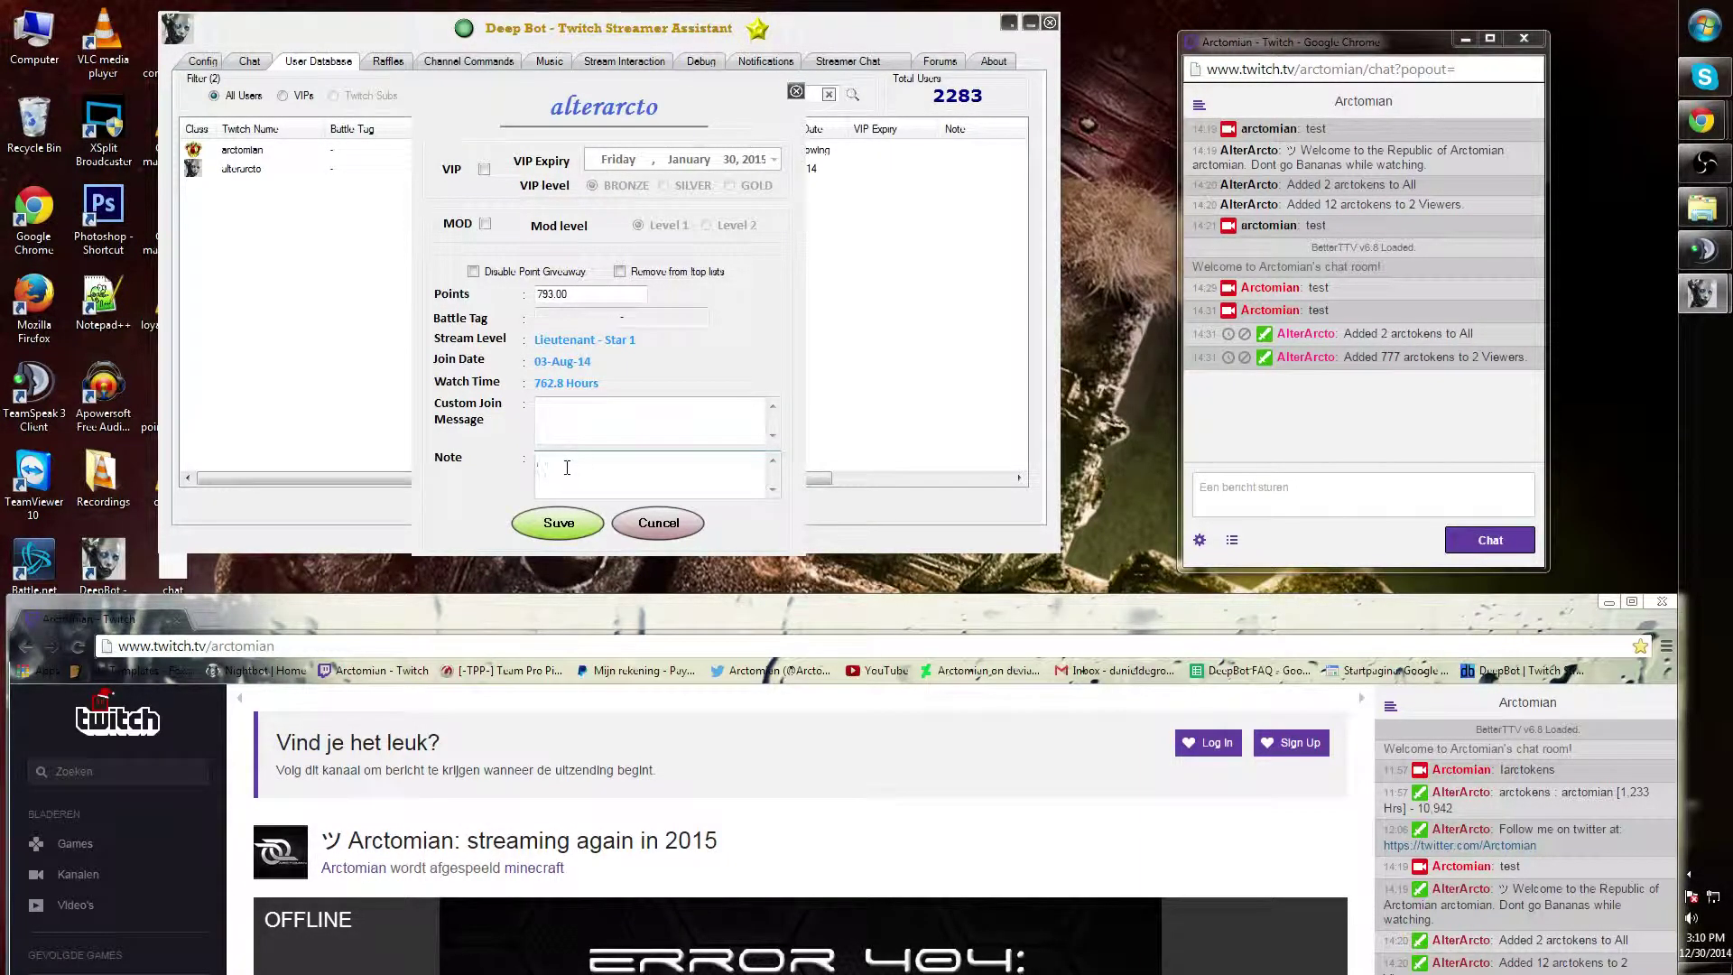
click(677, 524)
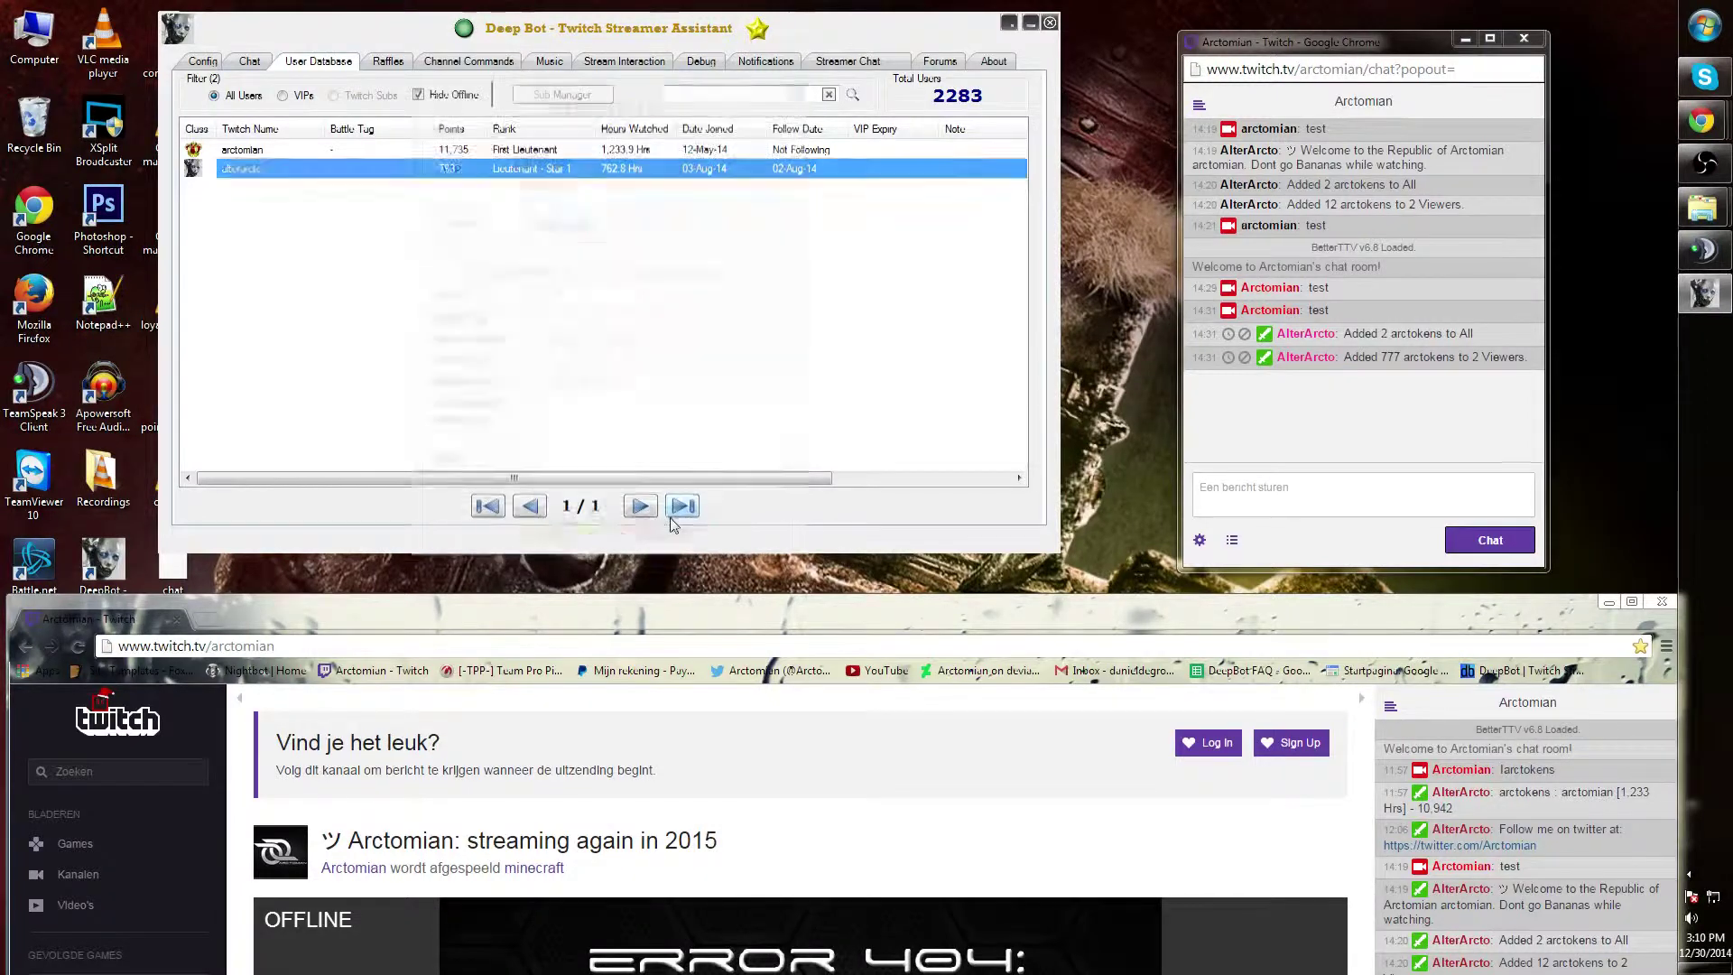
Step: View the Add Points and Remove Points dialogs for the second listed user, and close each without entering an amount
right_click(257, 169)
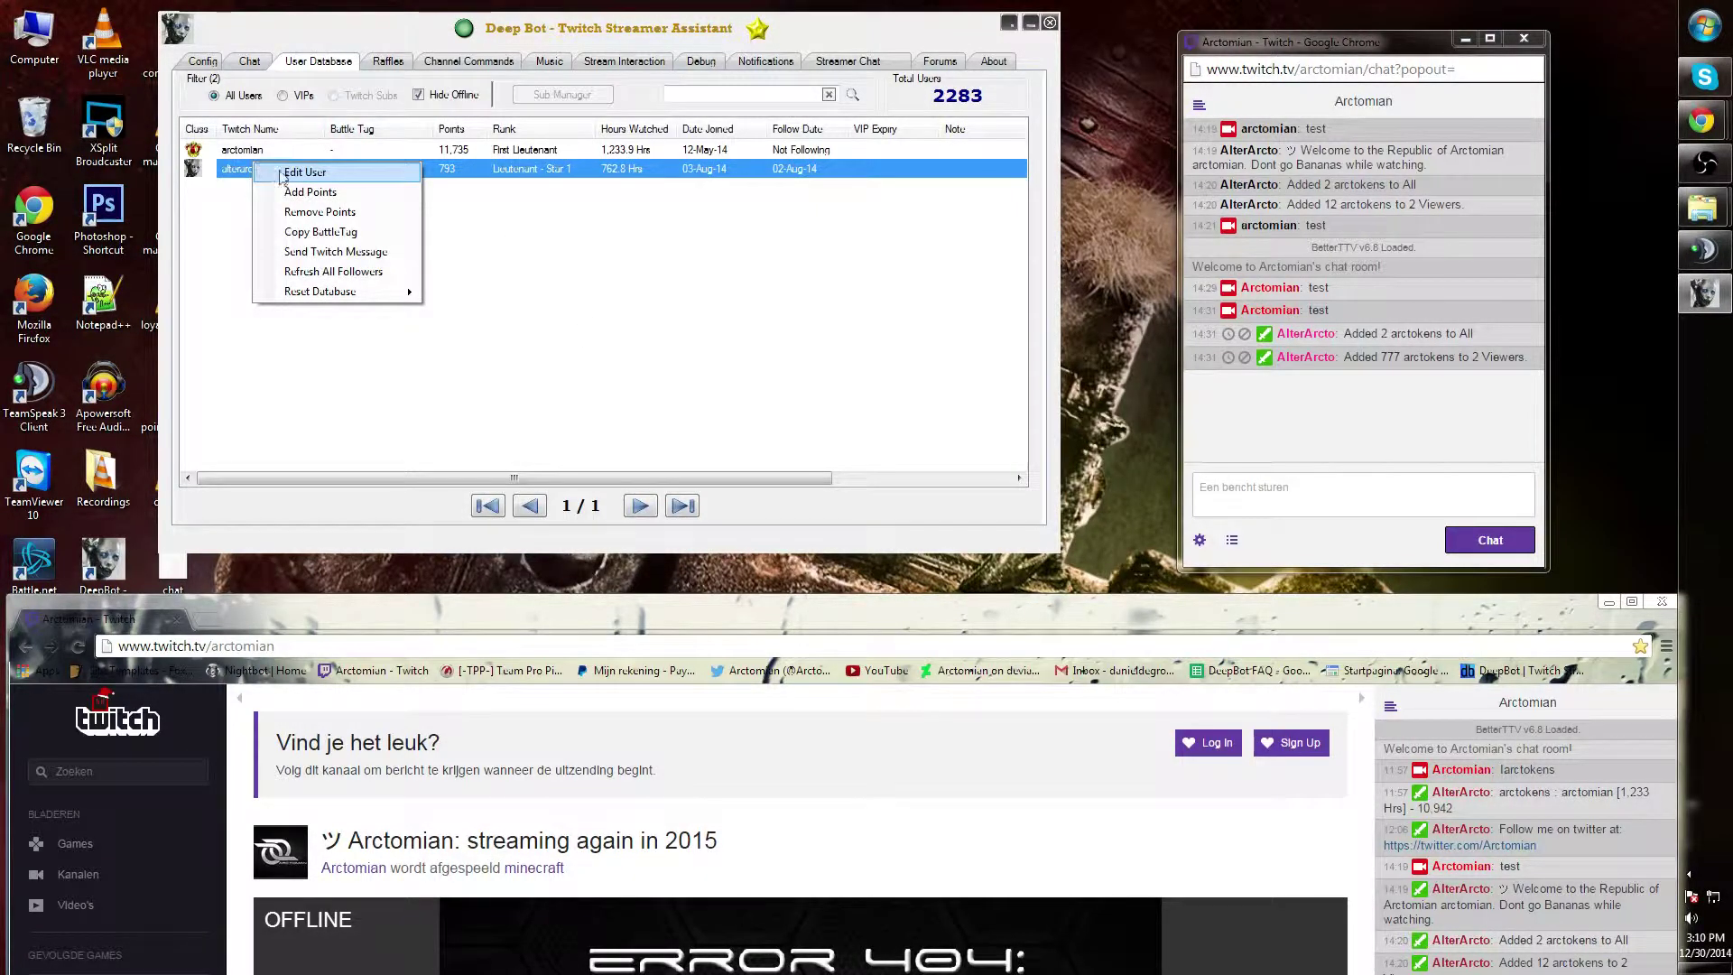
click(332, 193)
click(954, 420)
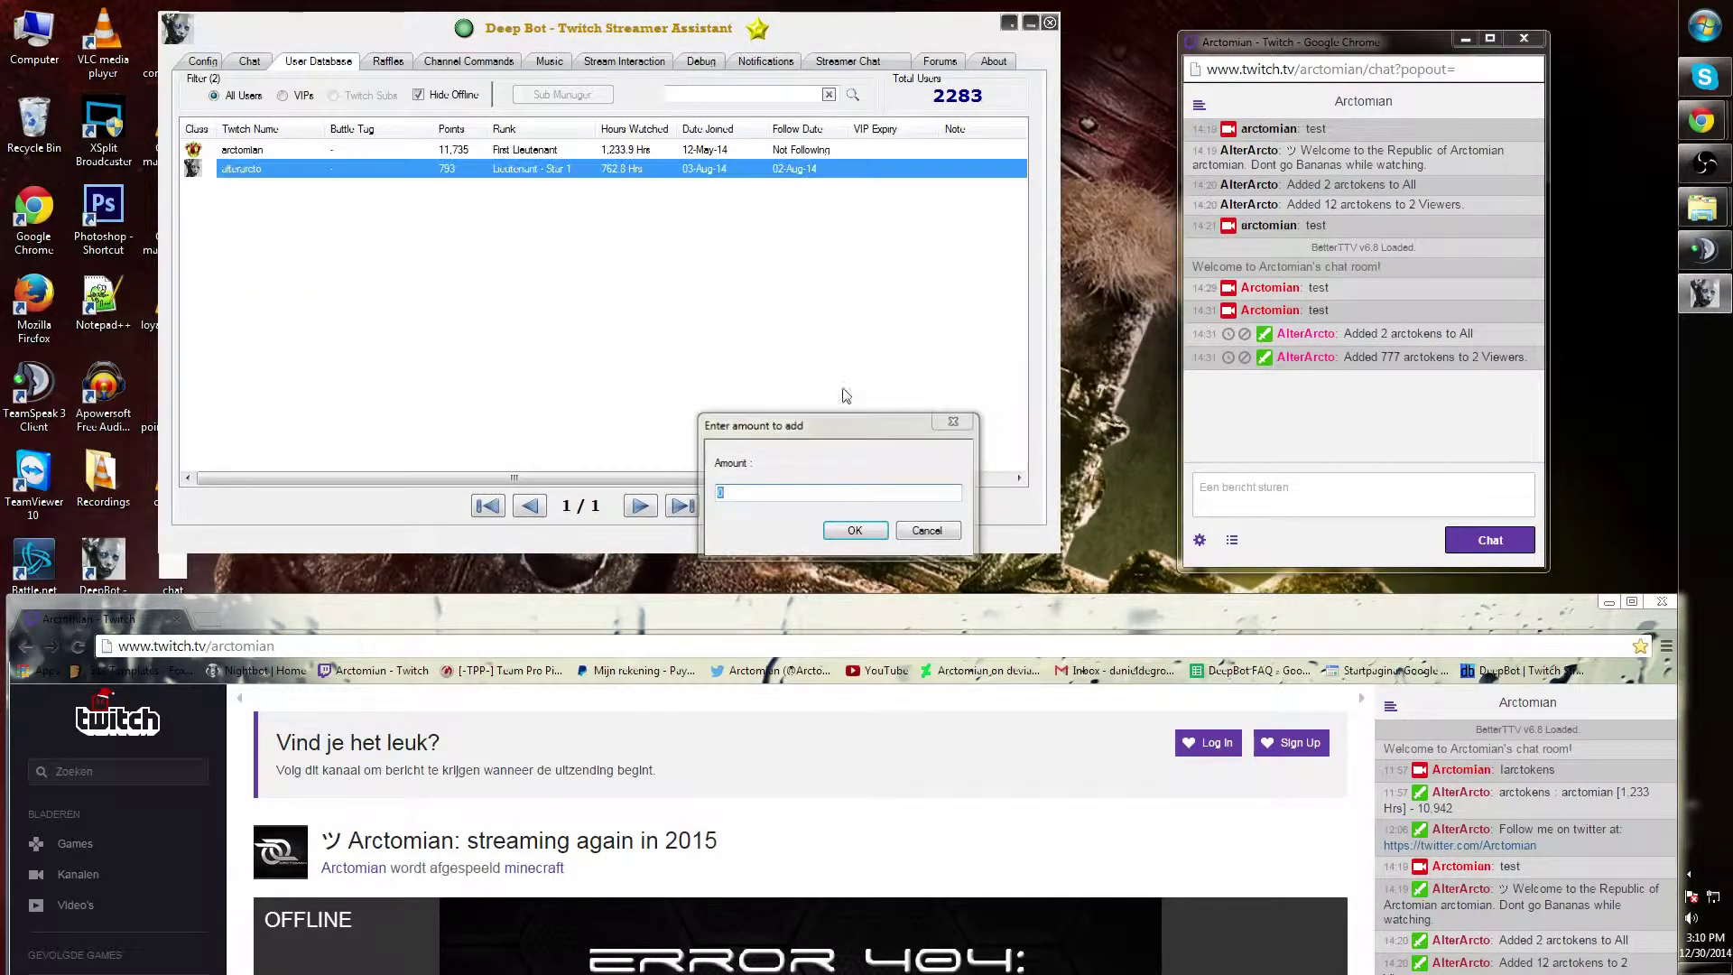
right_click(302, 169)
click(368, 217)
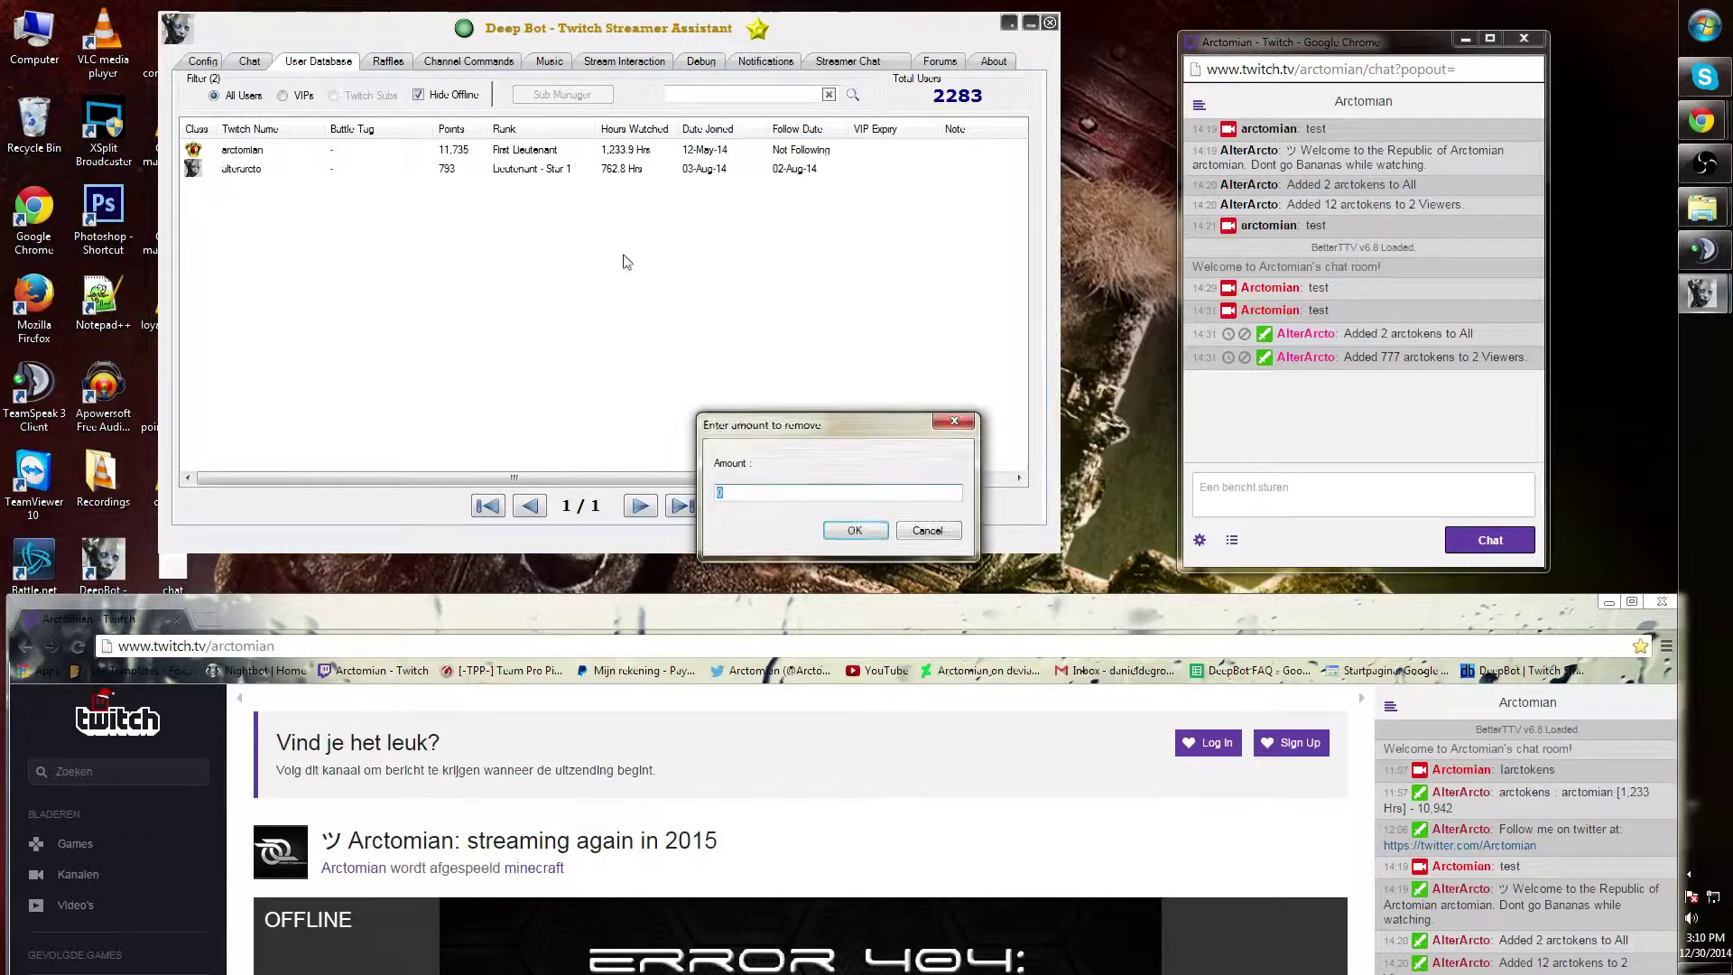
click(953, 421)
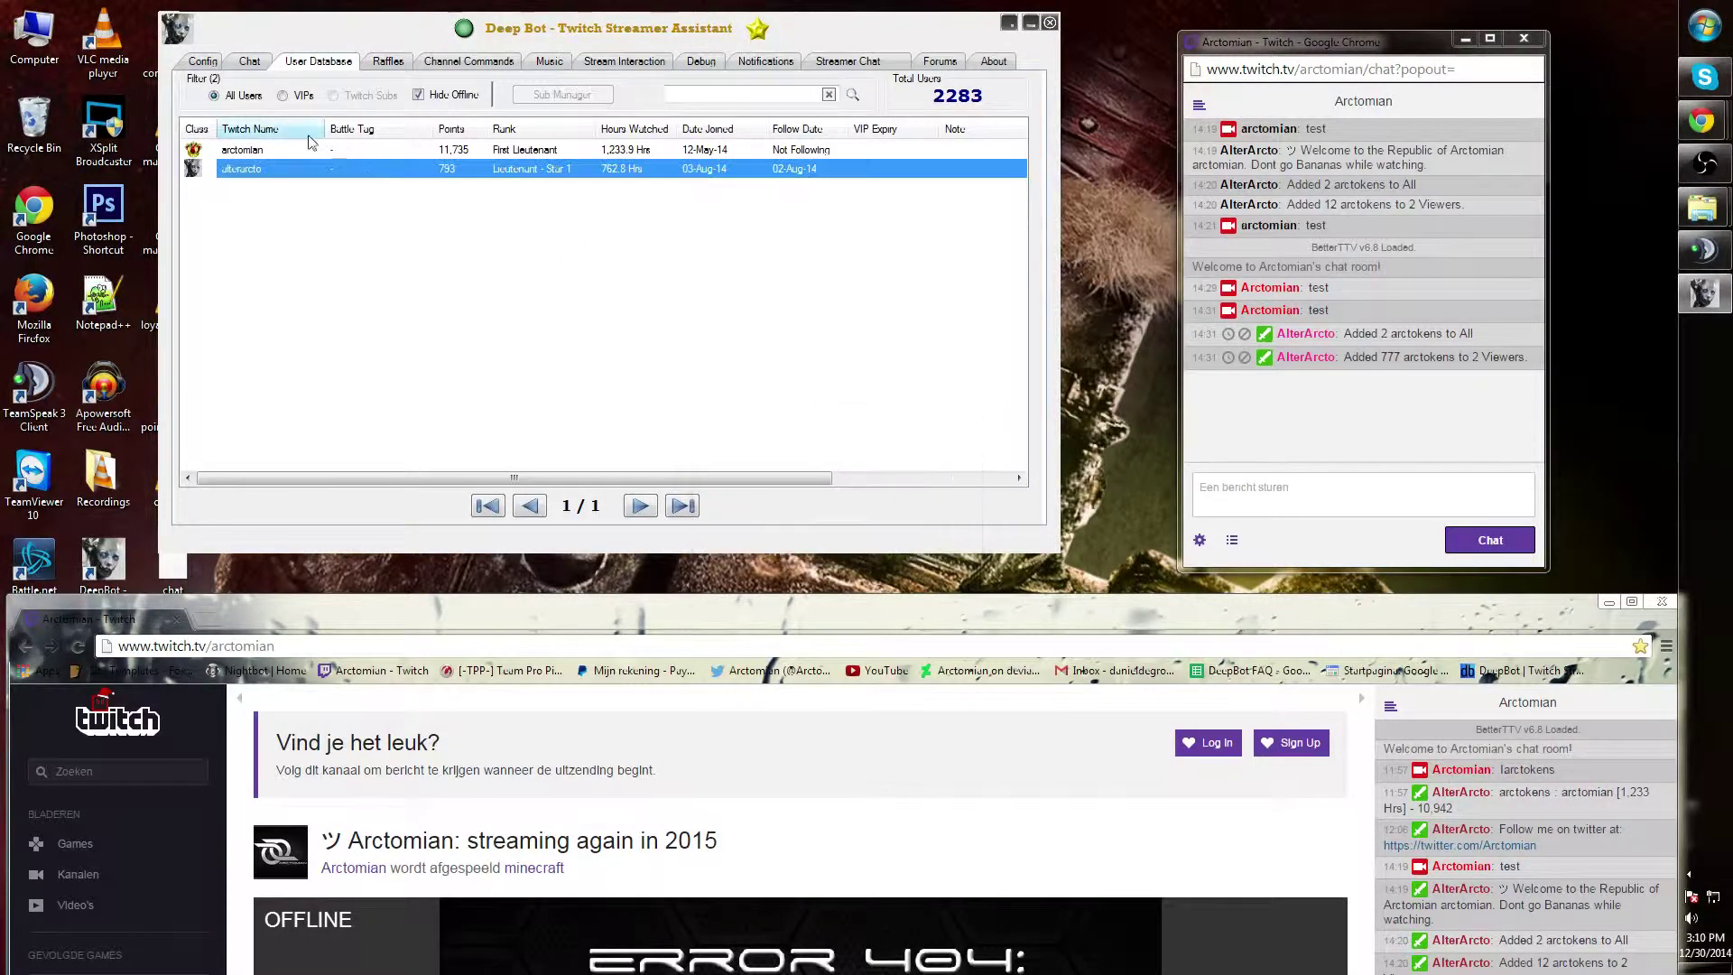
Step: Open a Twitch message addressed to the second listed user in the browser, and close the compose page without sending
right_click(284, 177)
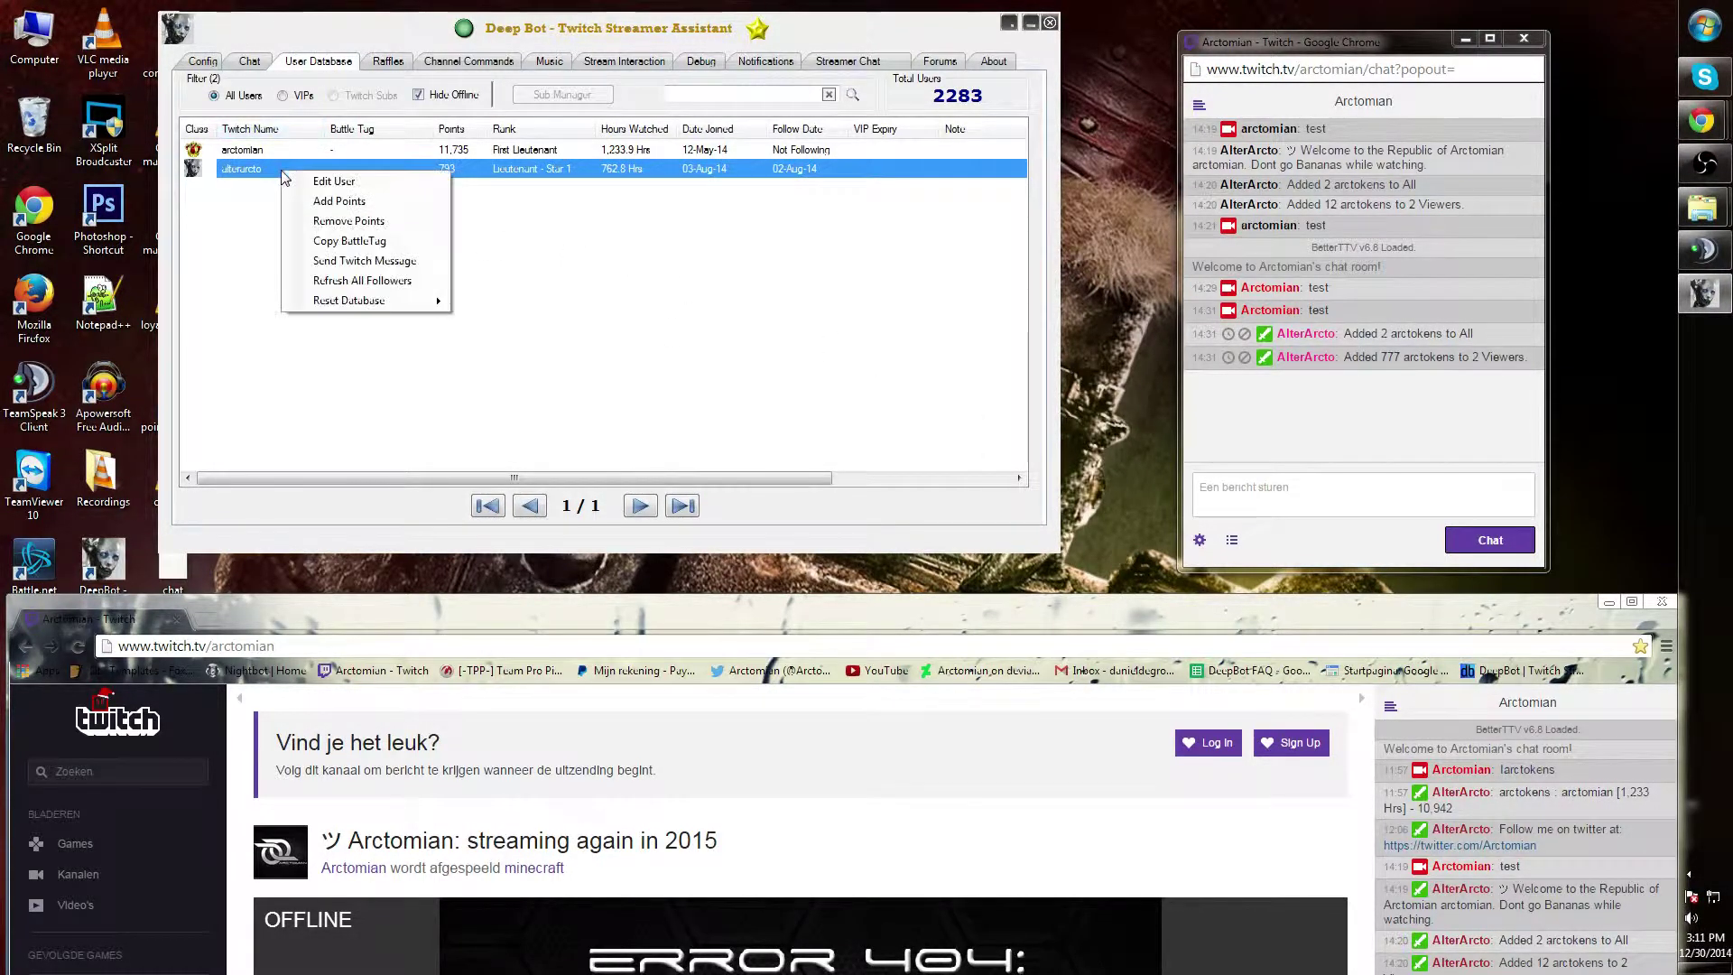
click(432, 268)
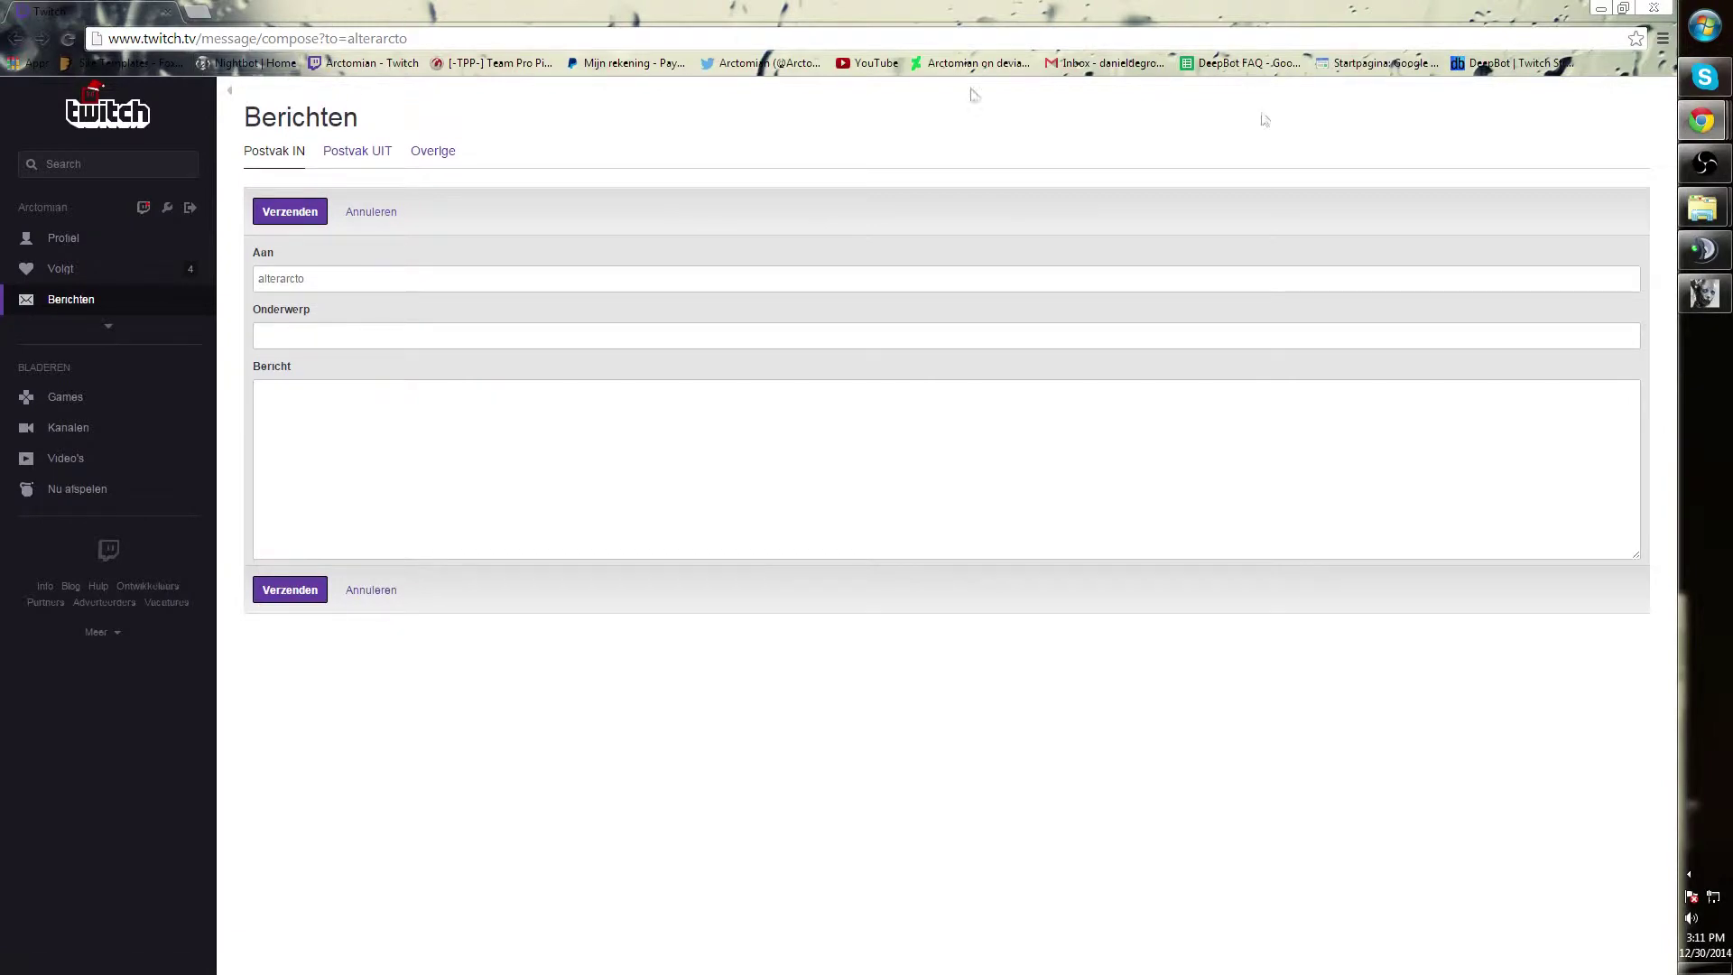
click(1654, 7)
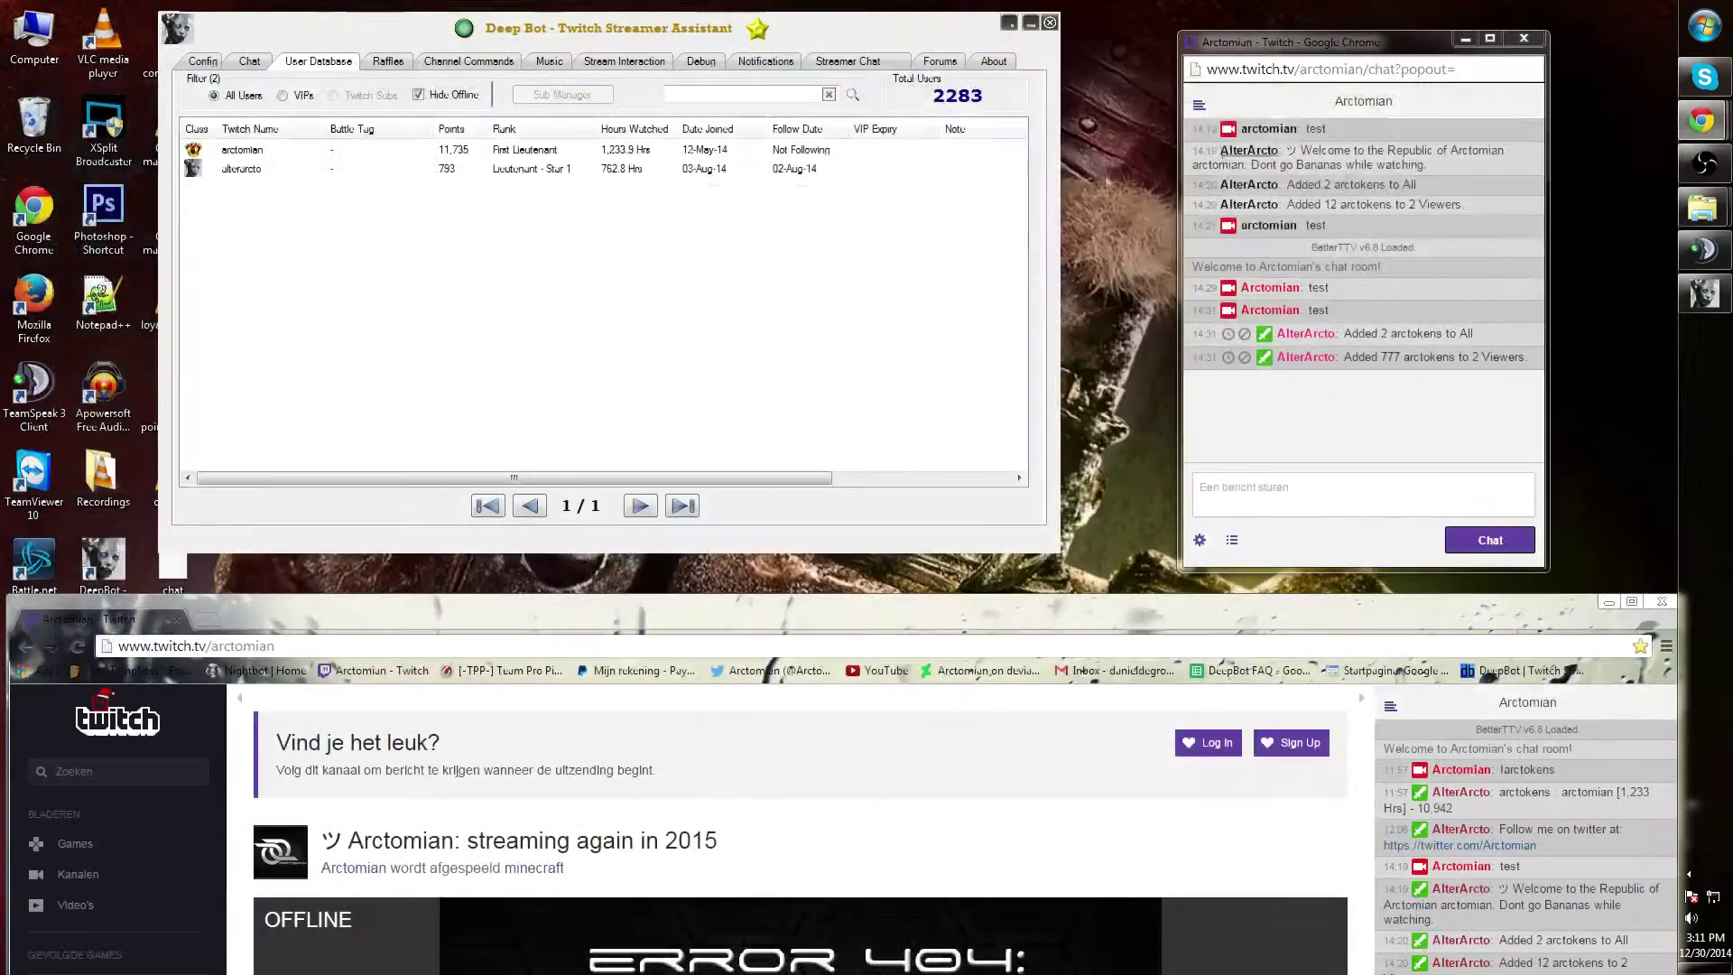
Step: Refresh all followers in the user database and accept the confirmation
right_click(283, 172)
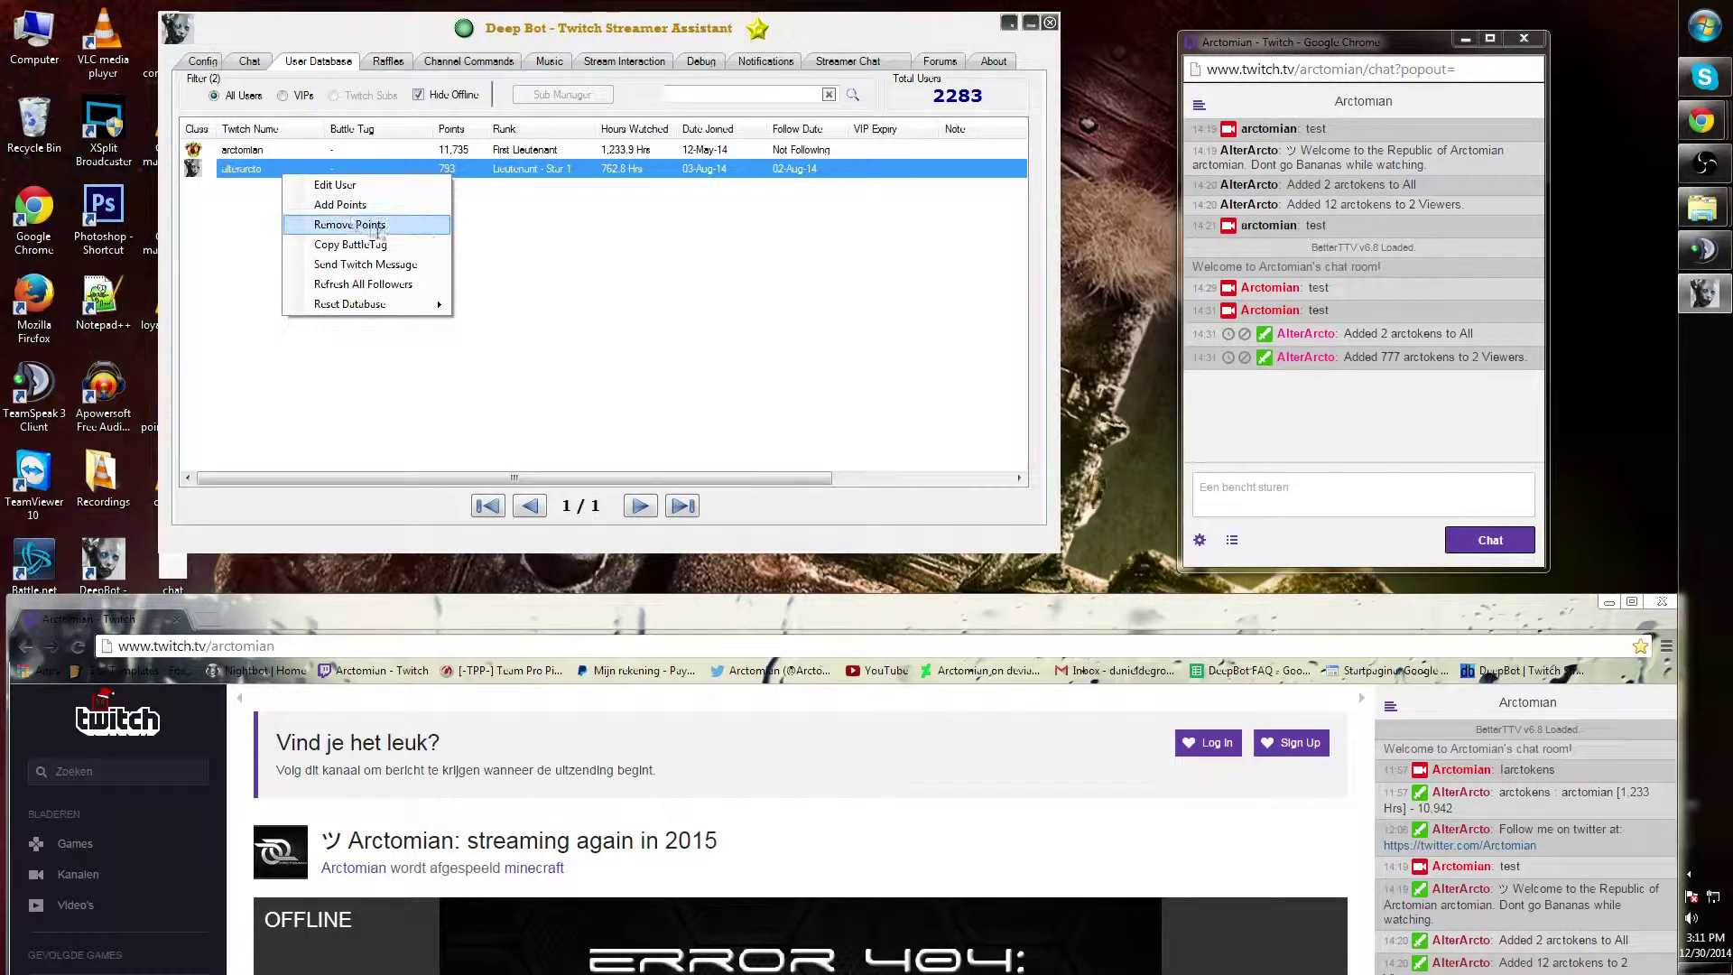
click(424, 285)
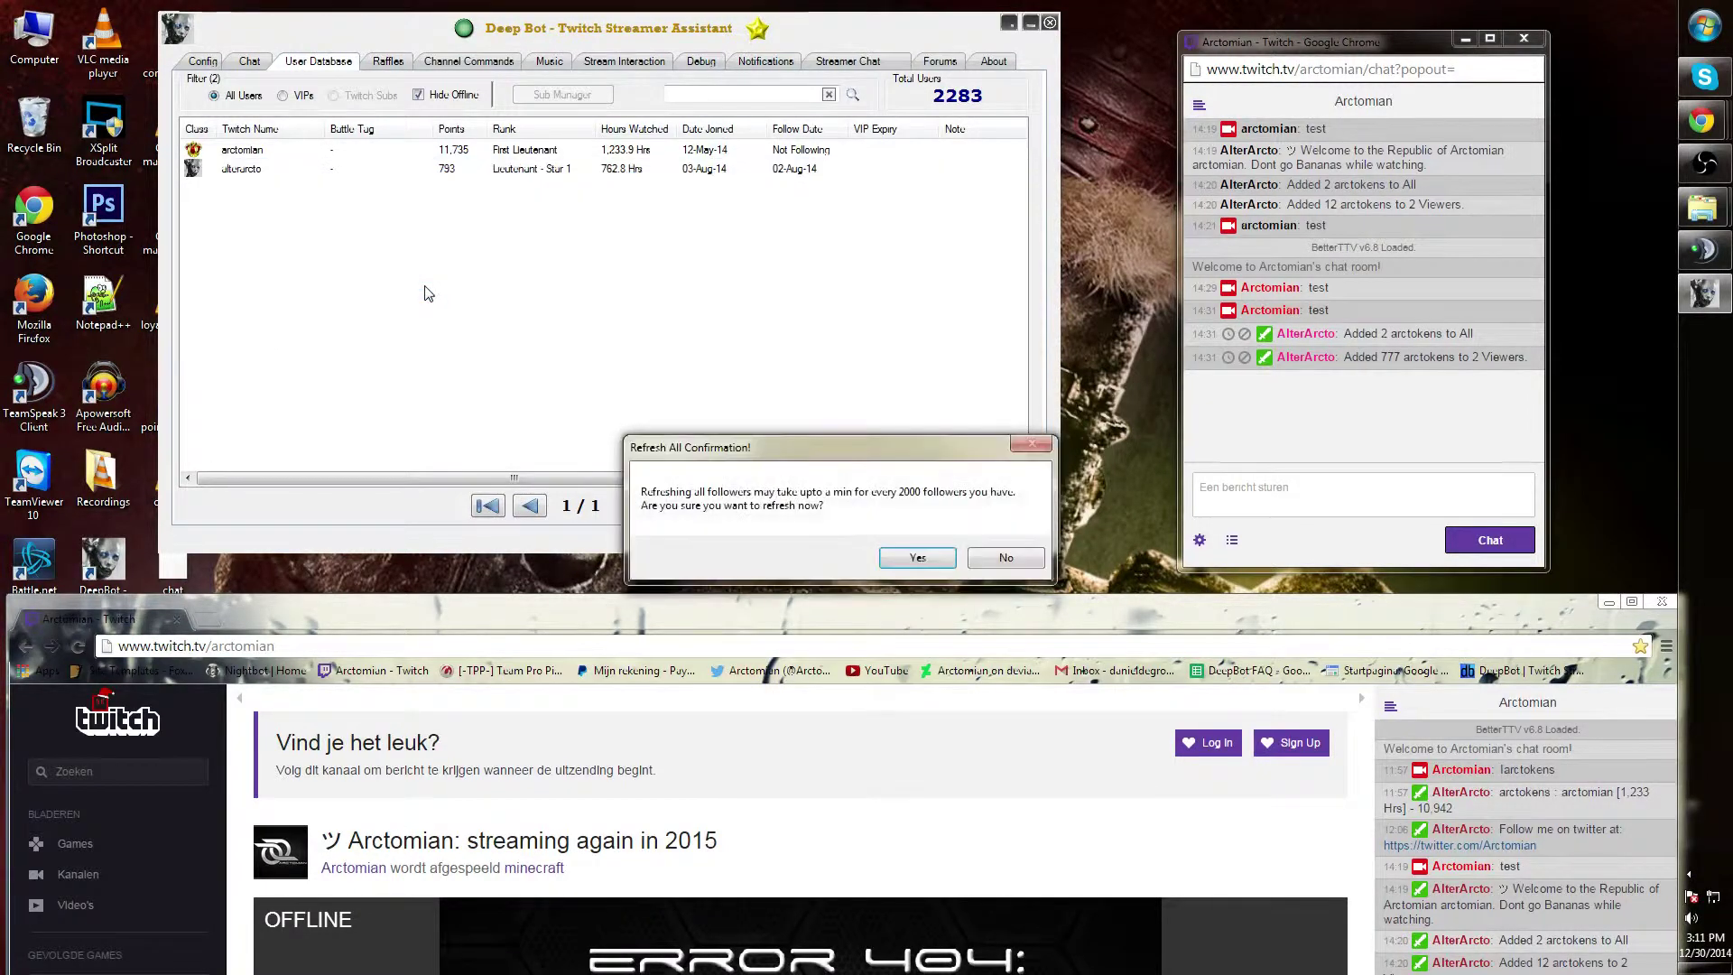
click(922, 560)
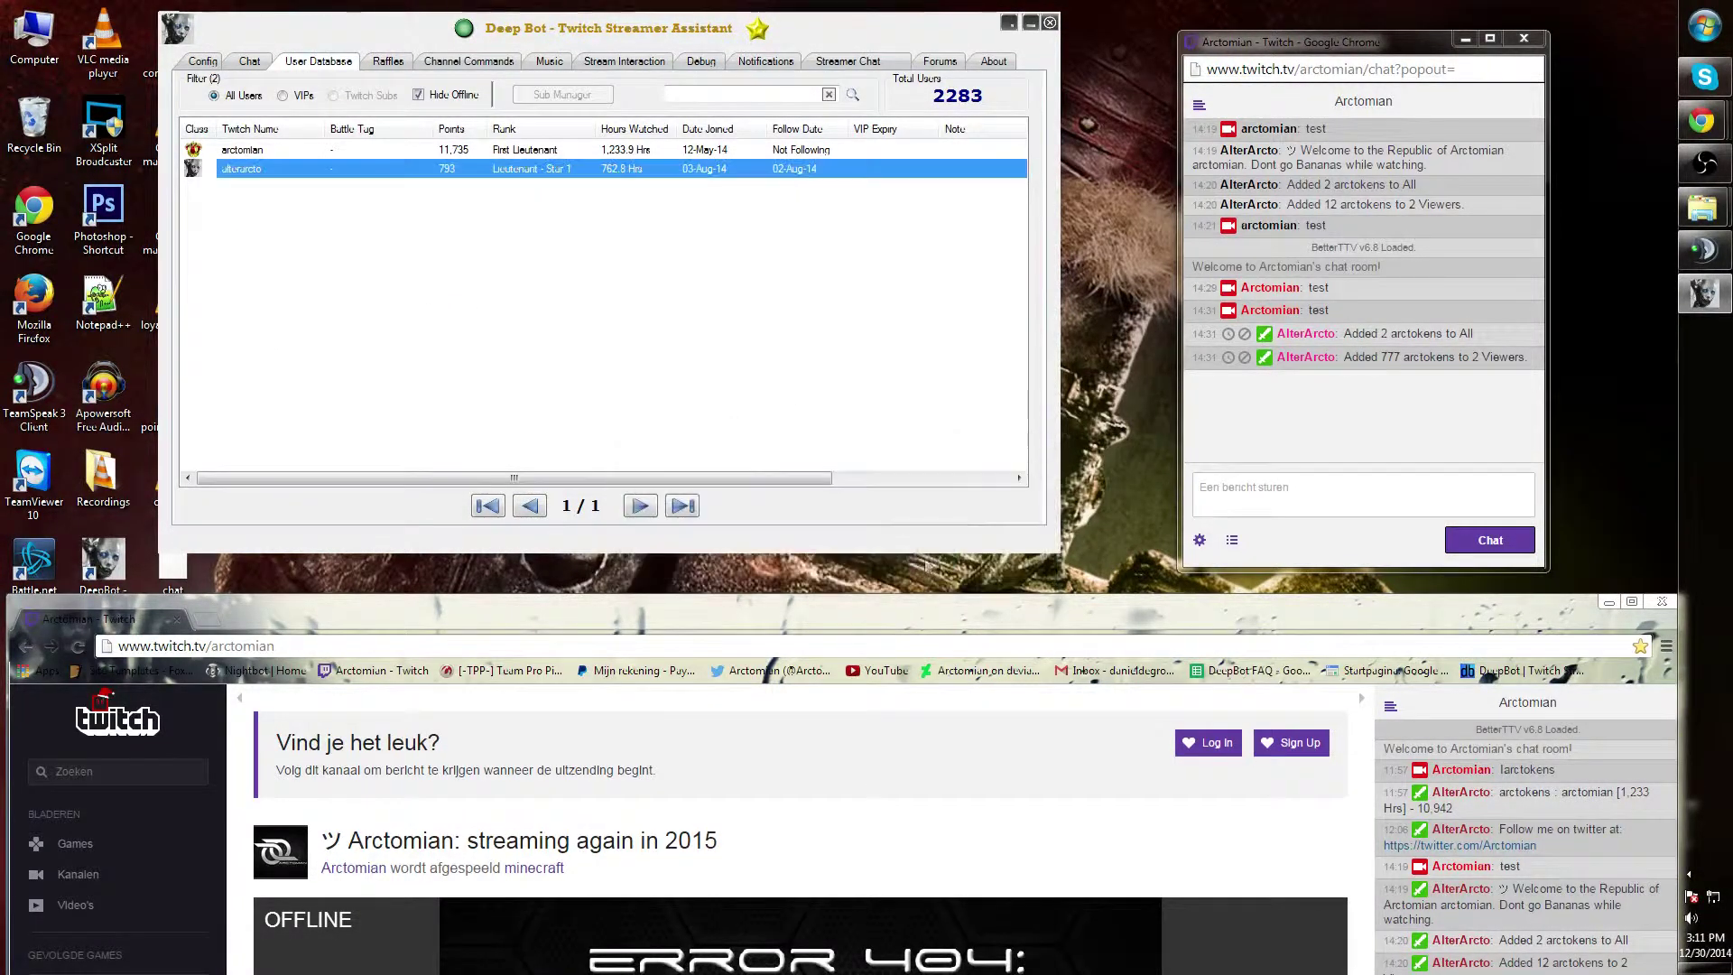
Step: Examine the Reset Database options for the user database without choosing one
right_click(354, 169)
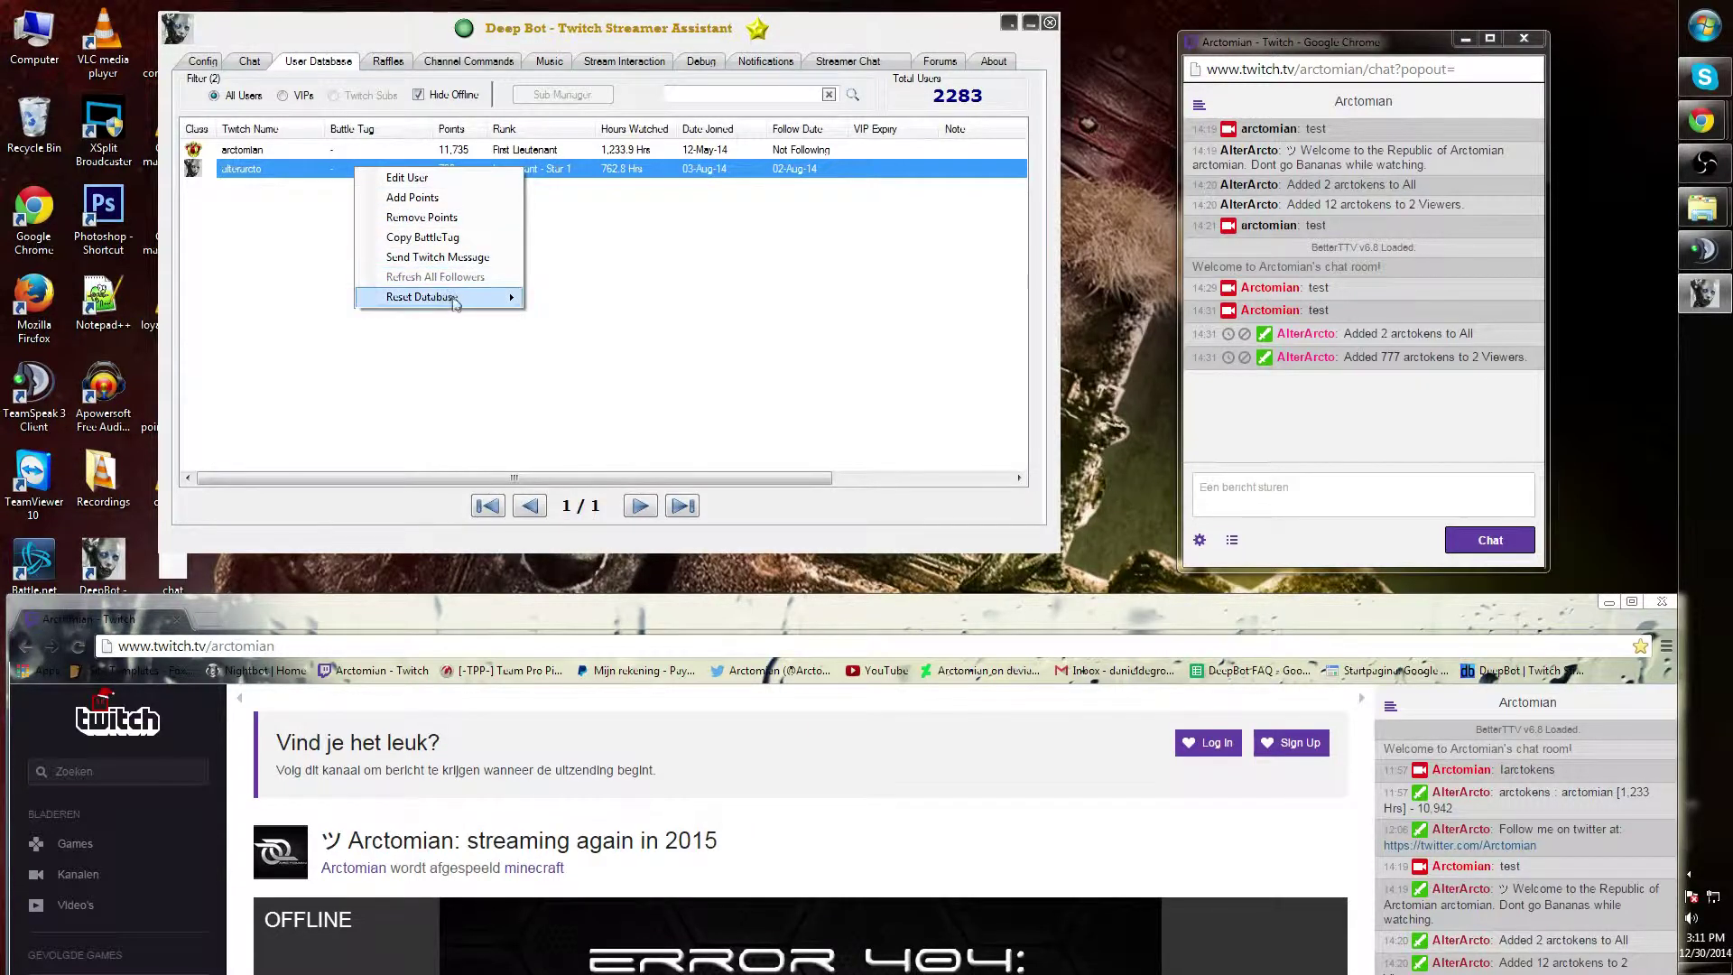
mouse_move(460, 308)
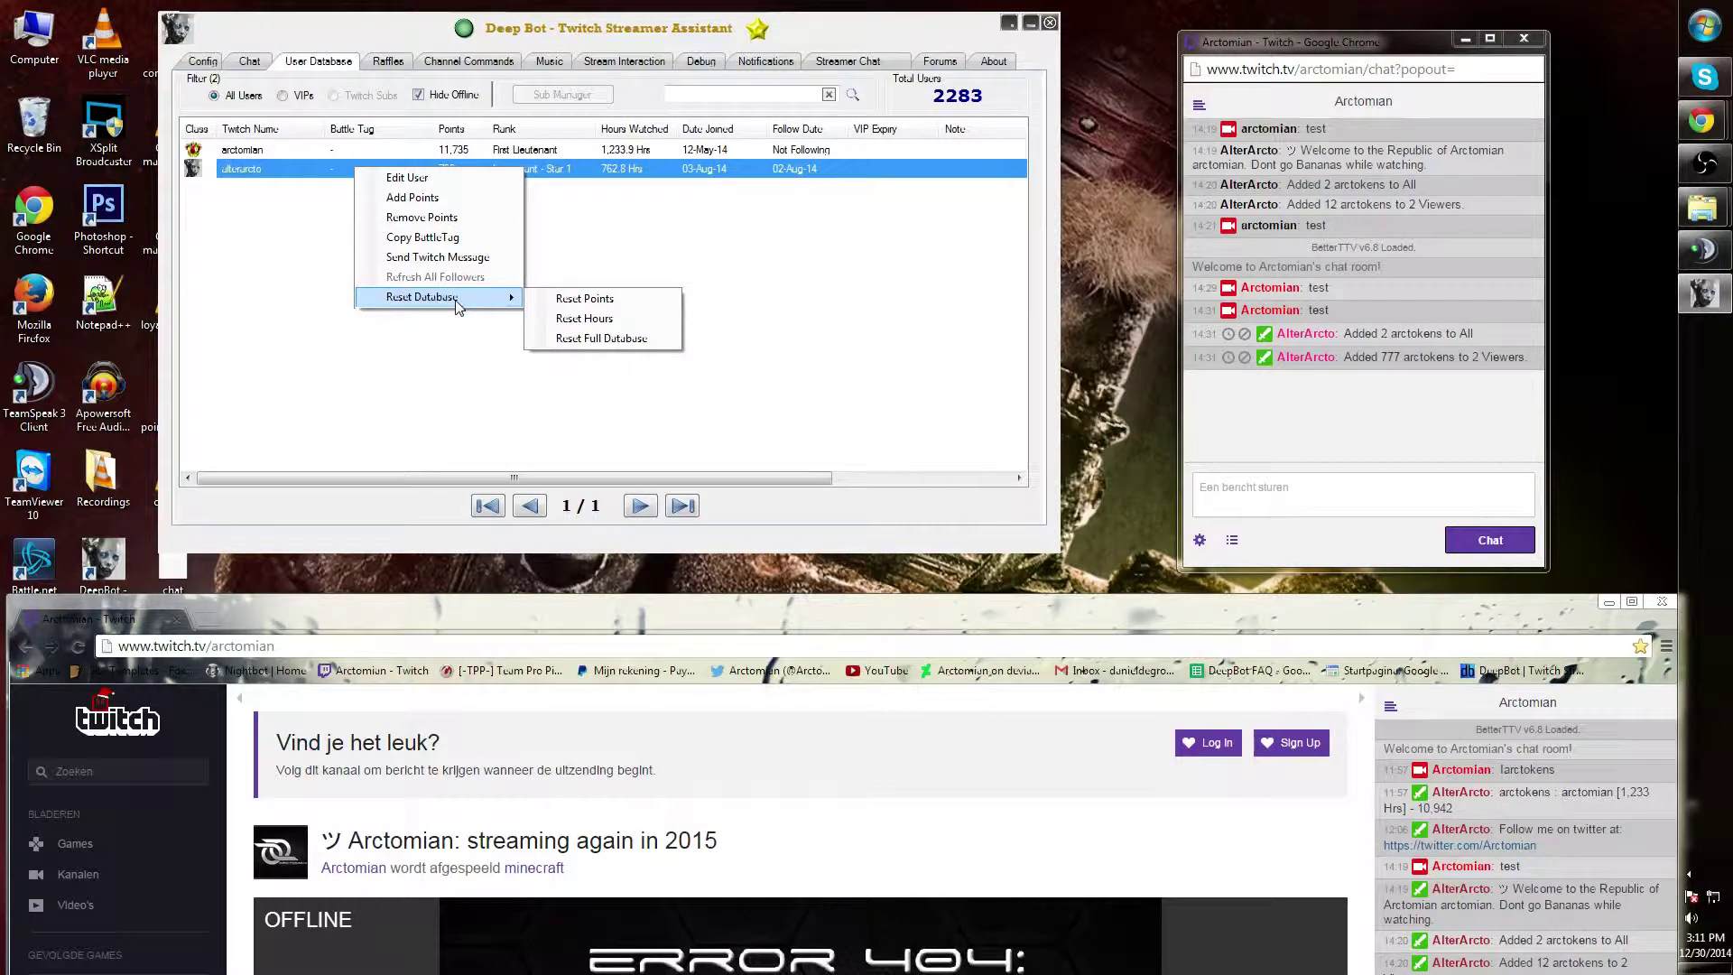
click(478, 369)
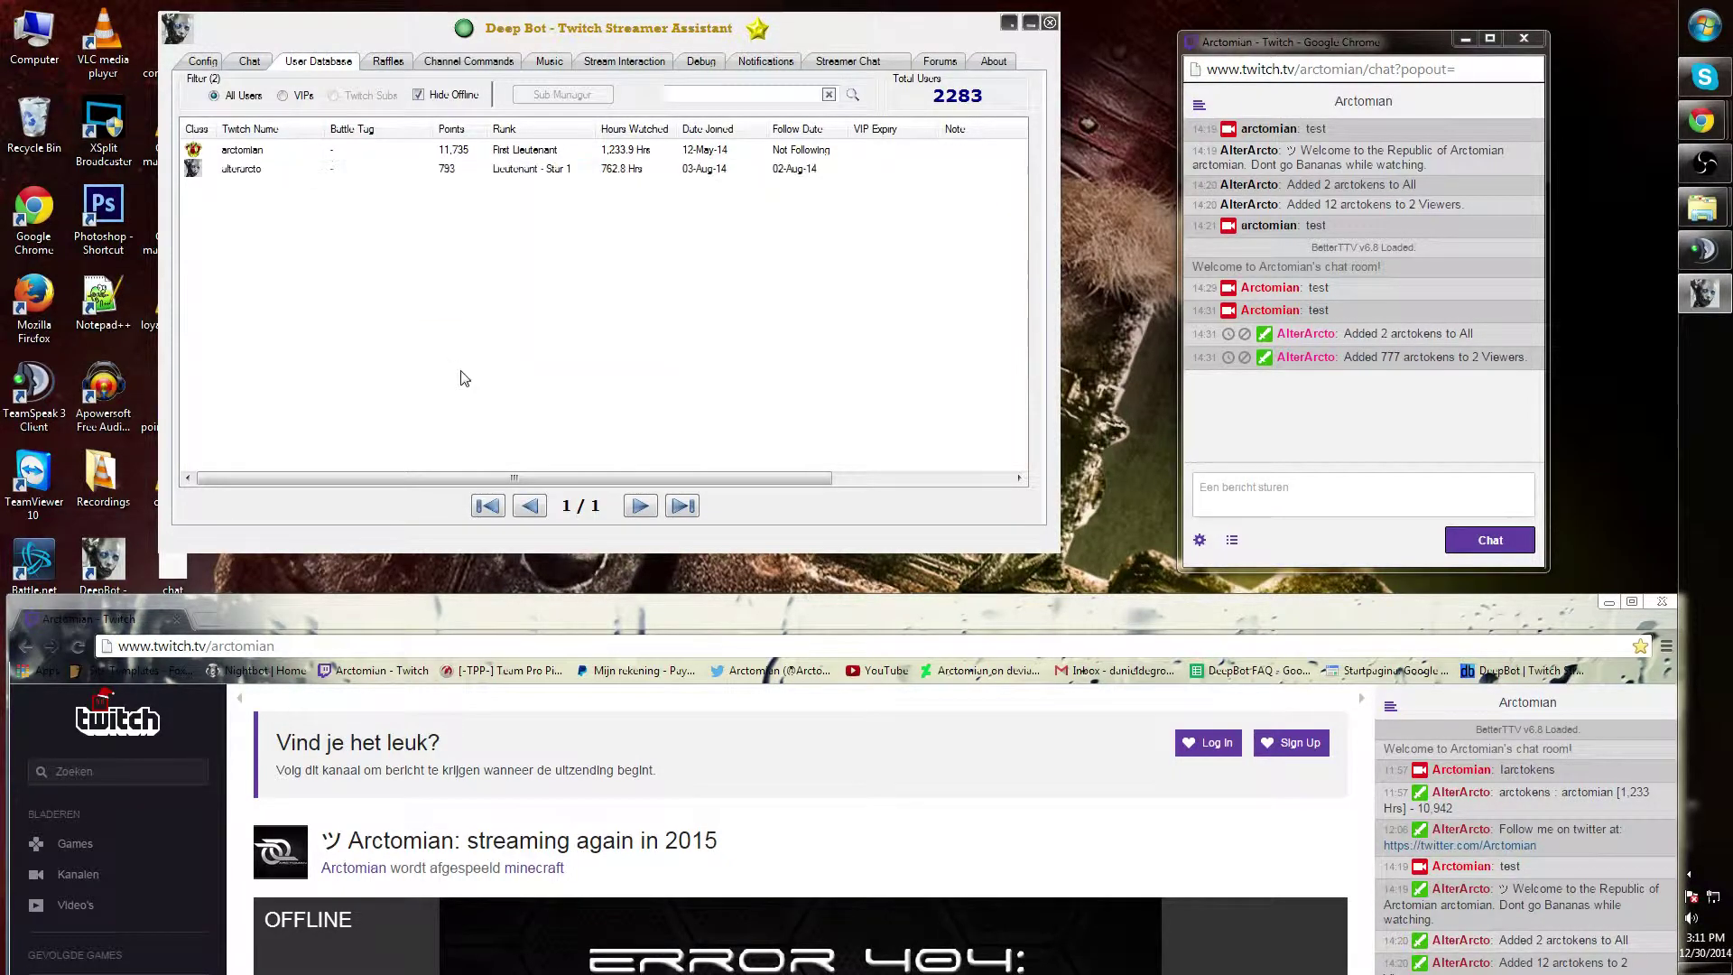